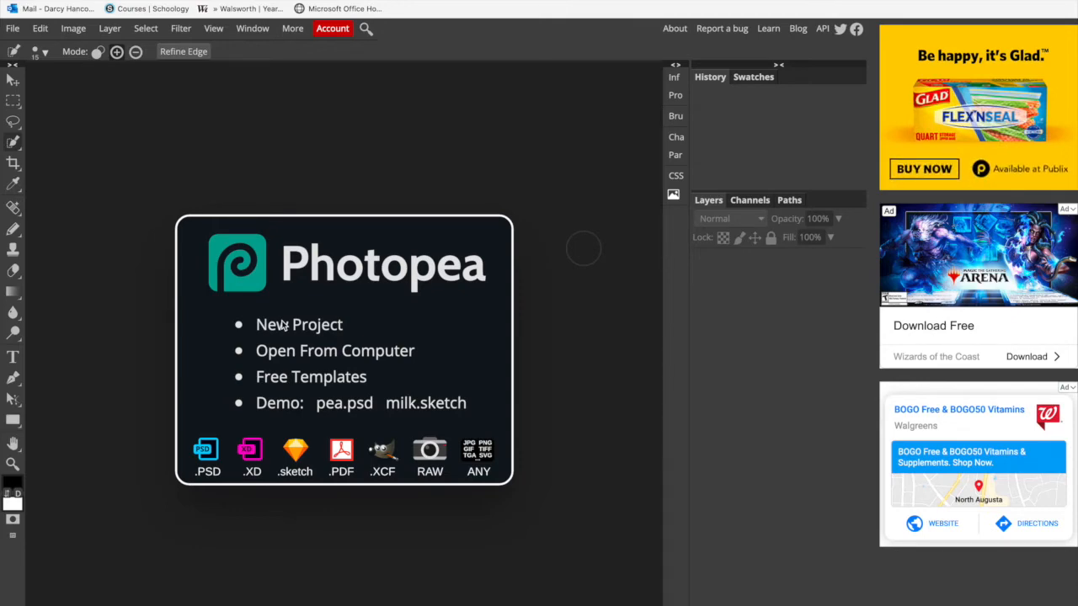
Create a new blank project 5 inches wide and 2 inches high.
{"action": "left_click", "coordinate": [329, 327]}
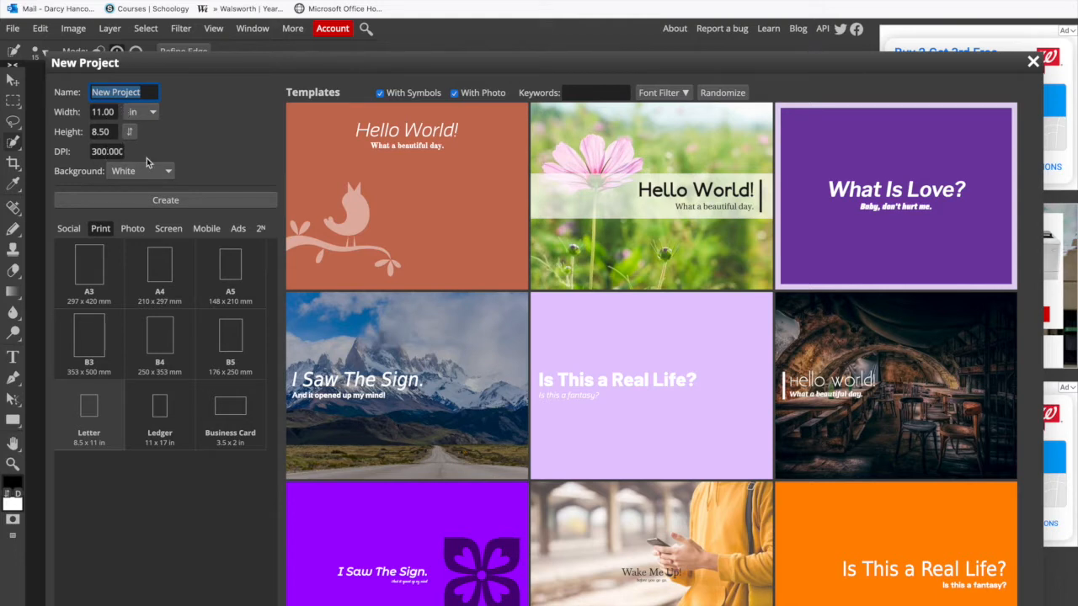
{"action": "left_click", "coordinate": [116, 112]}
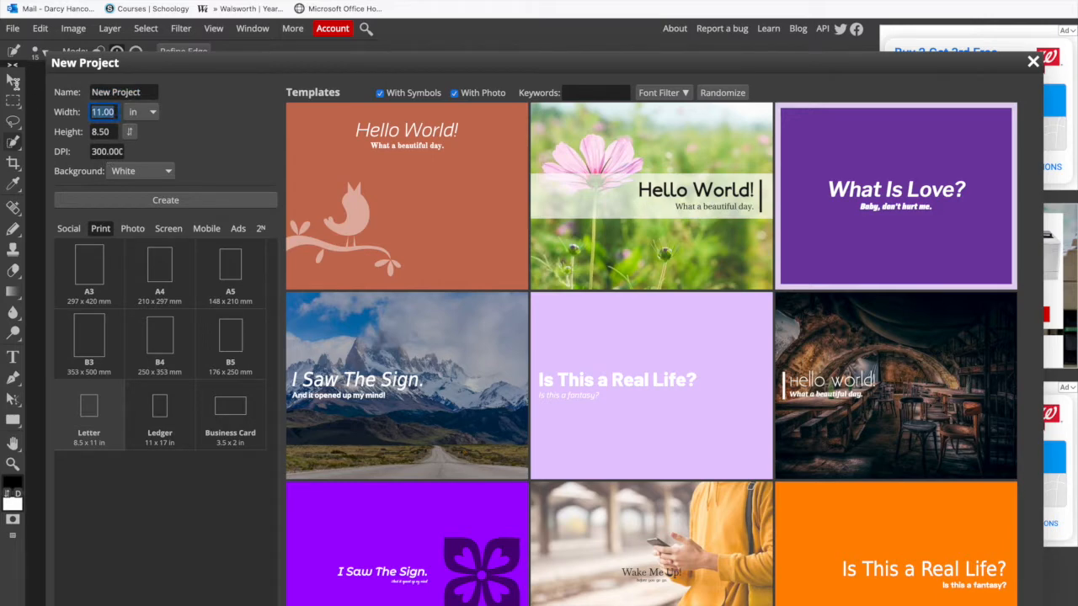
{"action": "type", "text": "5"}
{"action": "left_click", "coordinate": [113, 132]}
{"action": "type", "text": "2"}
{"action": "left_click", "coordinate": [103, 112]}
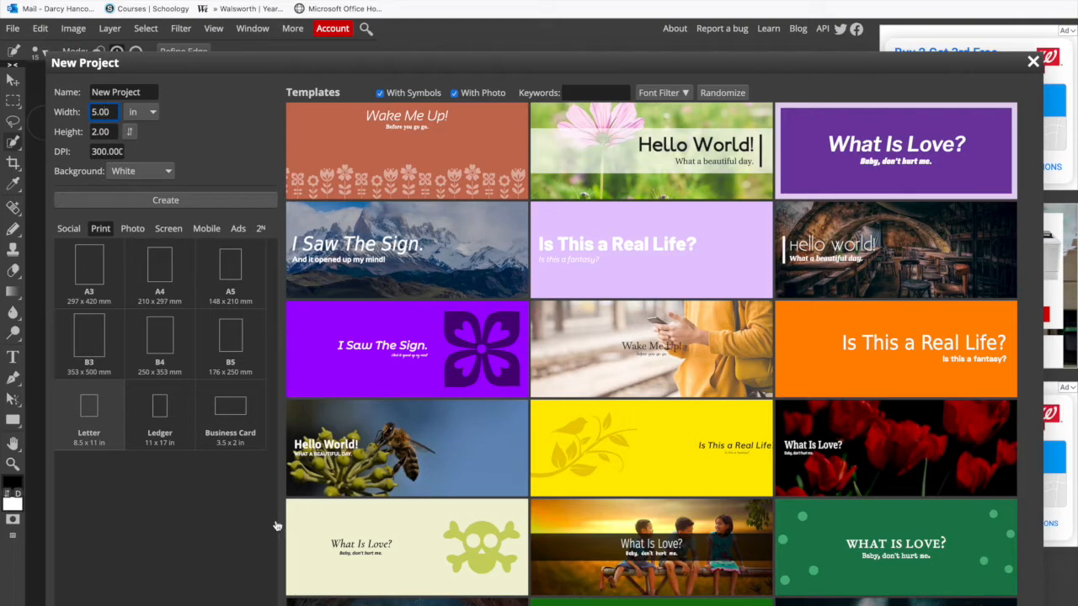
{"action": "left_click", "coordinate": [207, 200]}
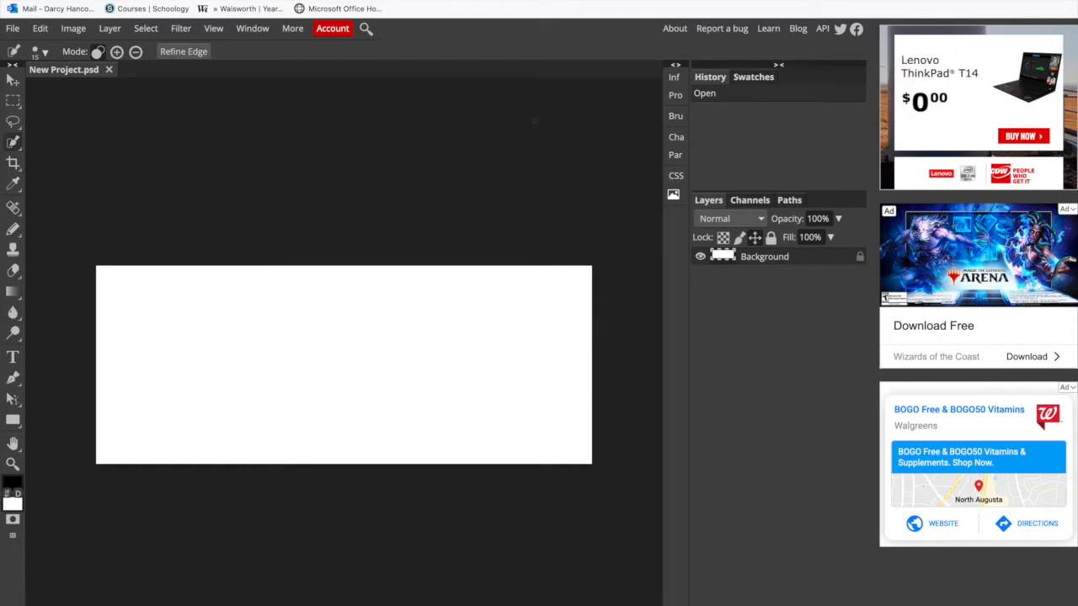
Switch to a new browser tab and search Google Images for tibet.
{"action": "key", "text": "super+t"}
{"action": "key", "text": "super+l"}
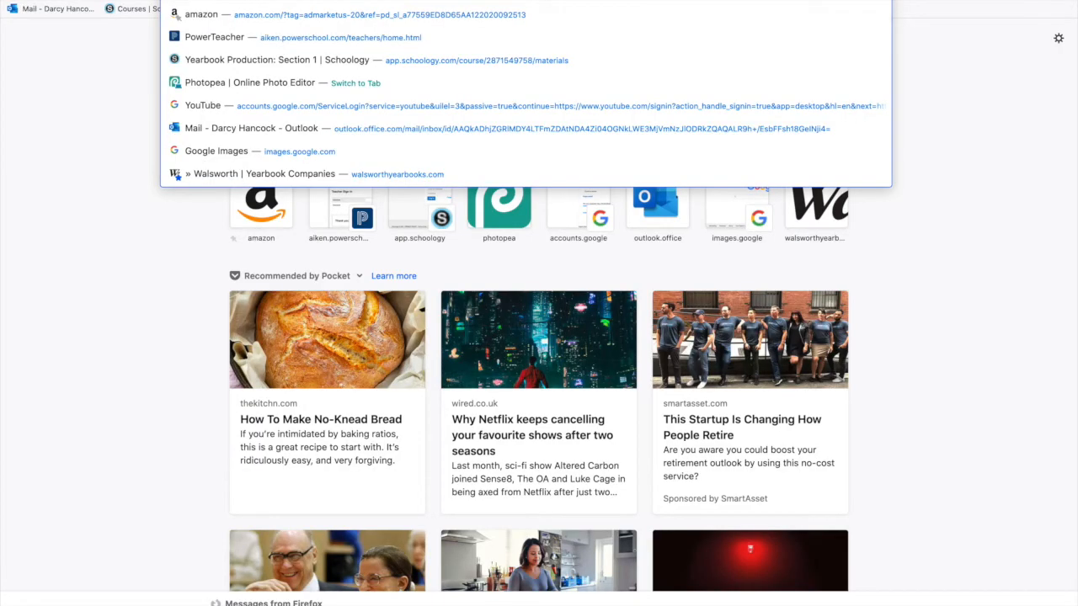
{"action": "type", "text": "tibet"}
{"action": "key", "text": "Return"}
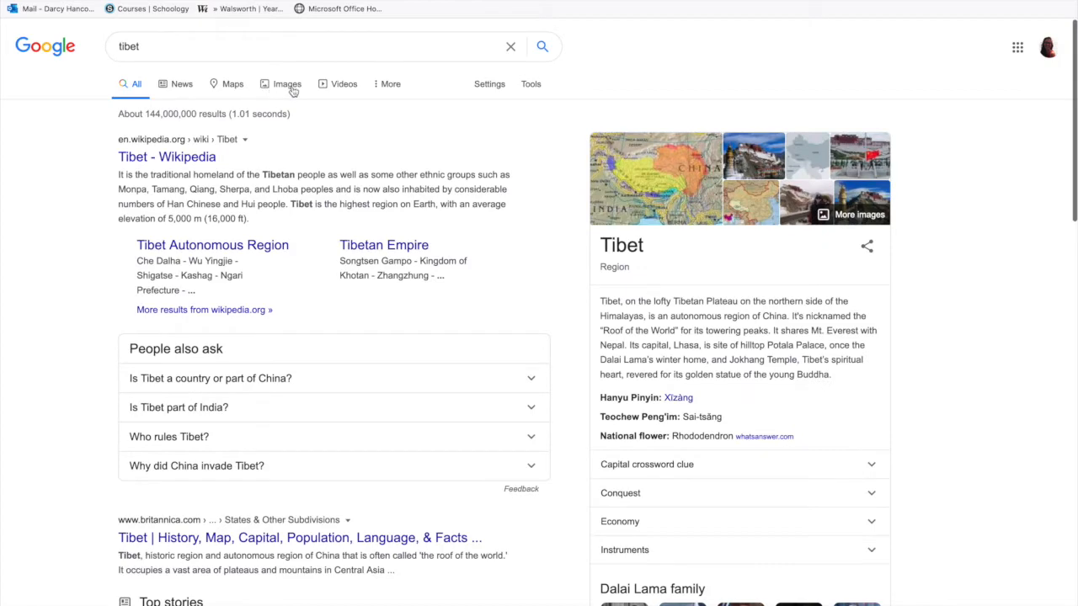
{"action": "left_click", "coordinate": [286, 84]}
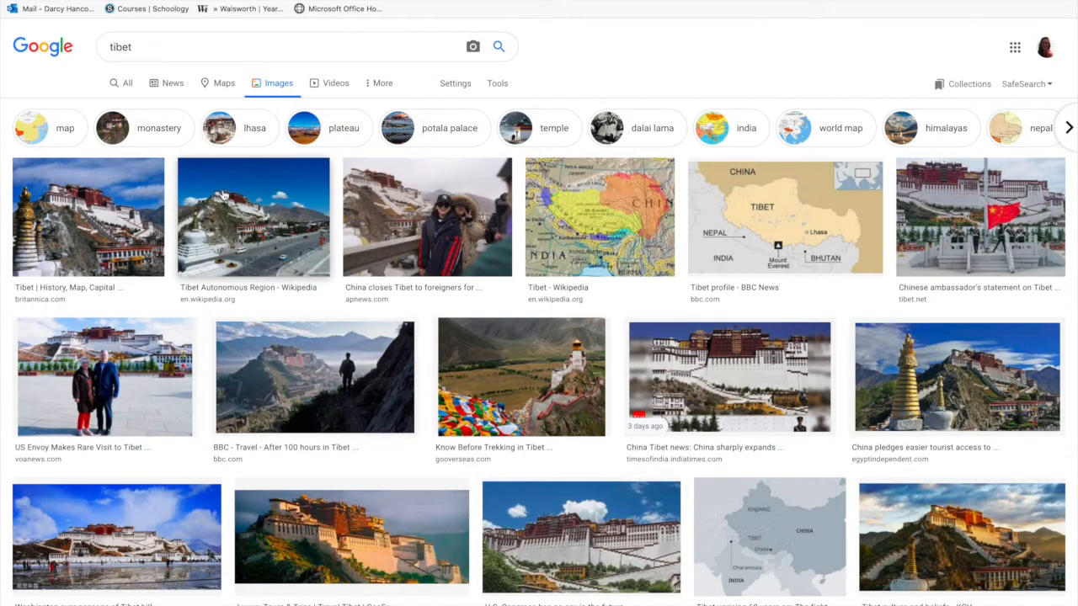
Filter the Tibet image results to the Large size.
{"action": "left_click", "coordinate": [392, 89]}
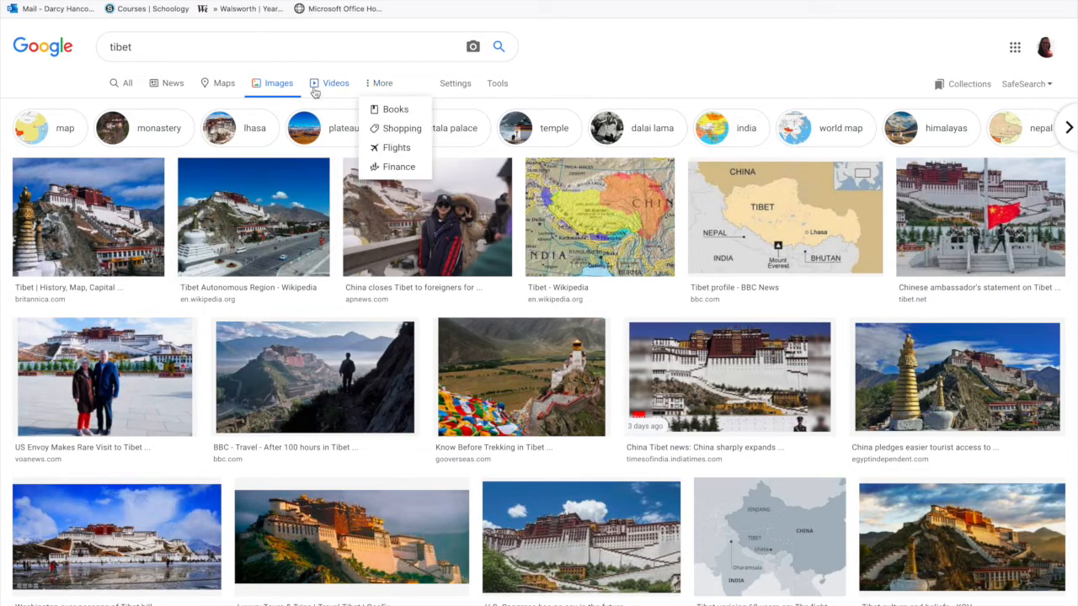
{"action": "left_click", "coordinate": [498, 85]}
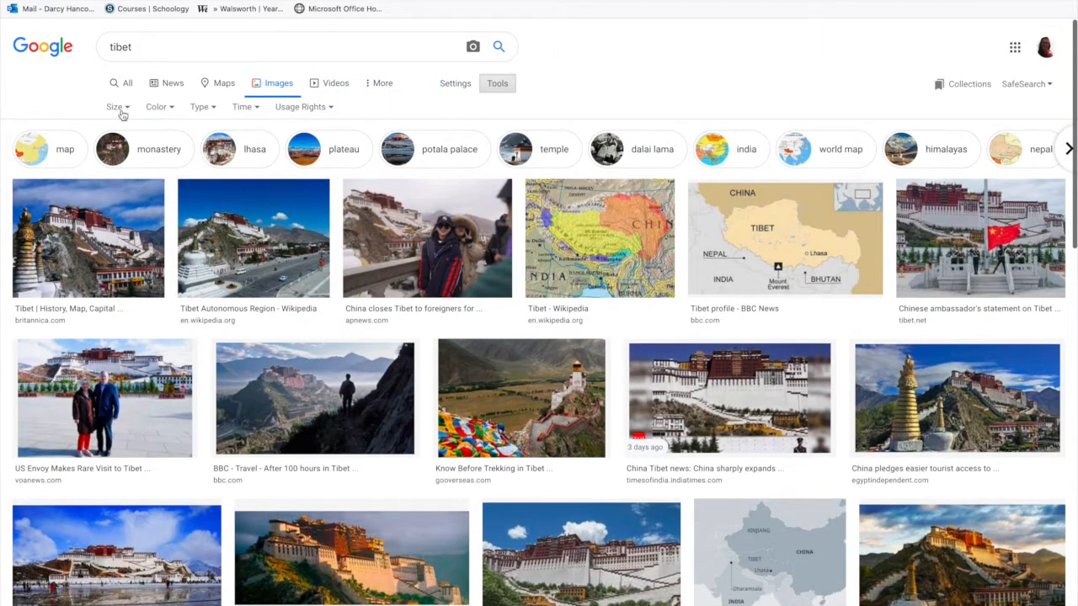
{"action": "left_click", "coordinate": [119, 108]}
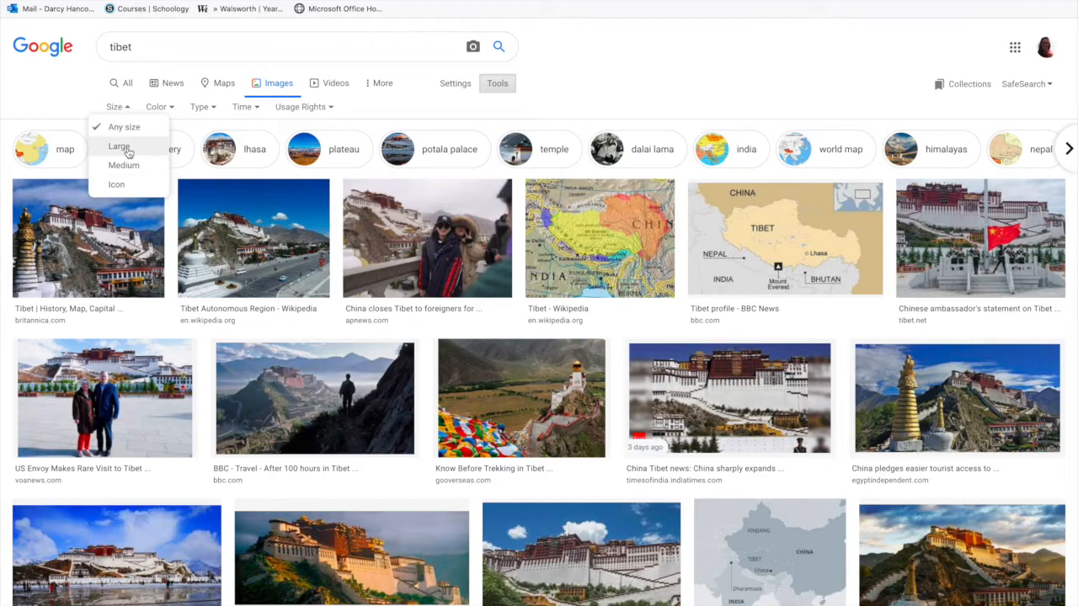
{"action": "left_click", "coordinate": [127, 150]}
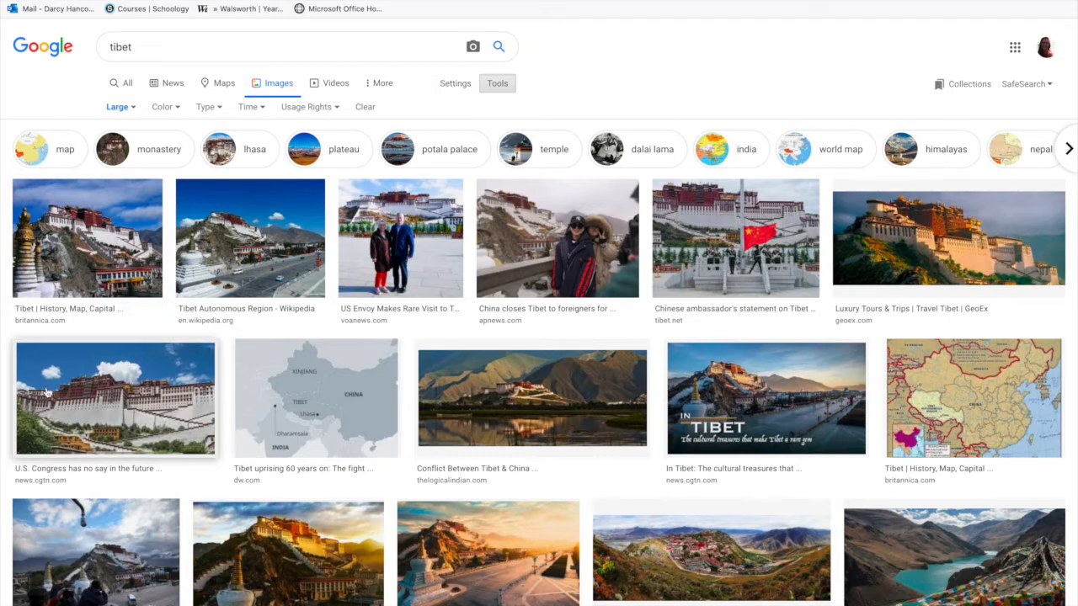
View the Wikipedia Tibet Autonomous Region photo on its own and enlarge it to examine its image quality.
{"action": "left_click", "coordinate": [261, 265]}
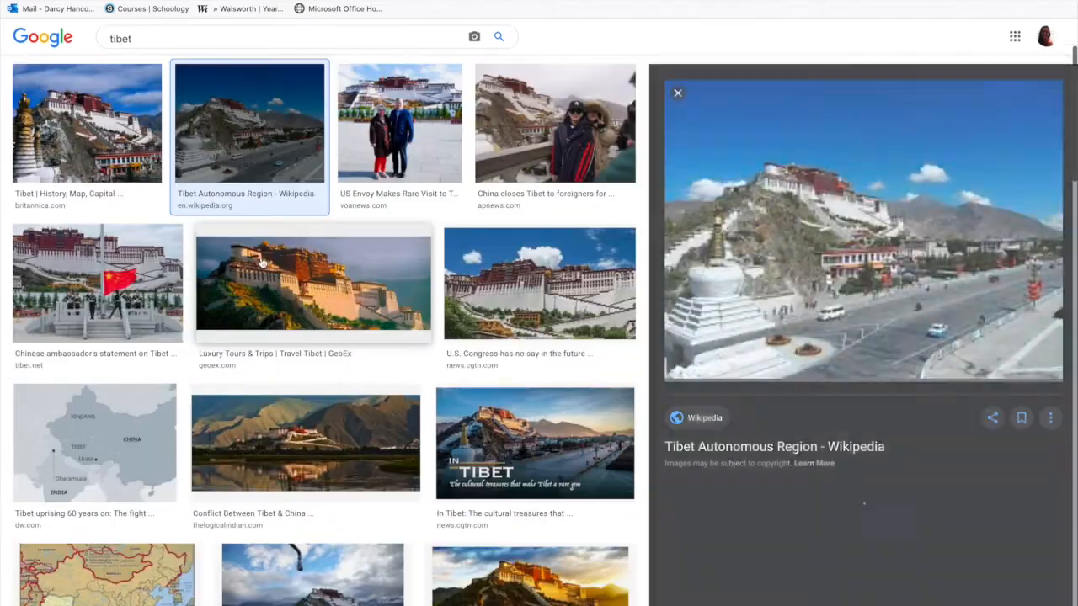
{"action": "right_click", "coordinate": [818, 256]}
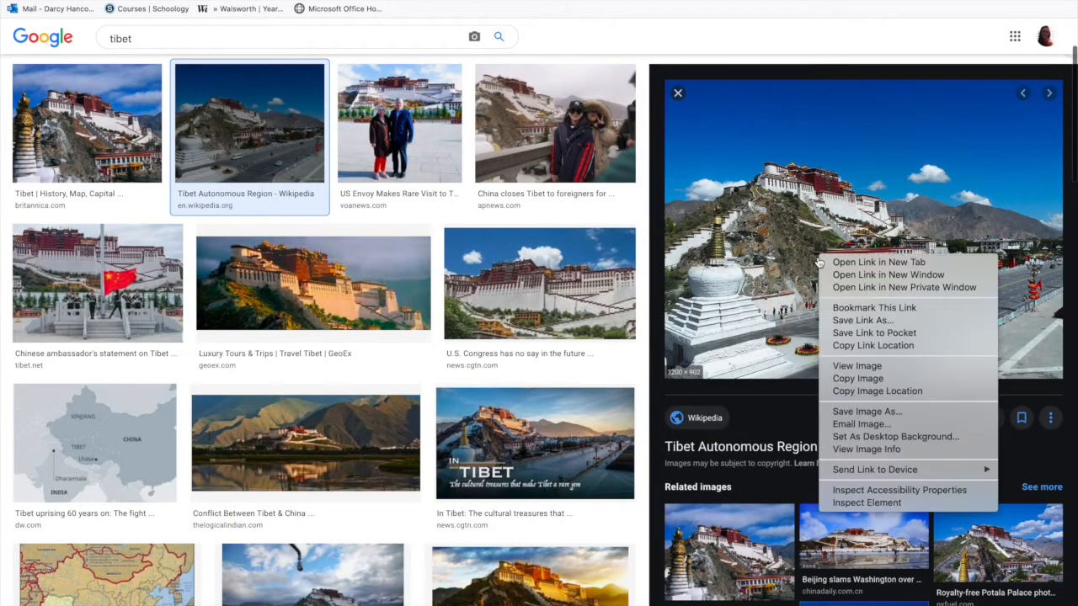
{"action": "left_click", "coordinate": [852, 365]}
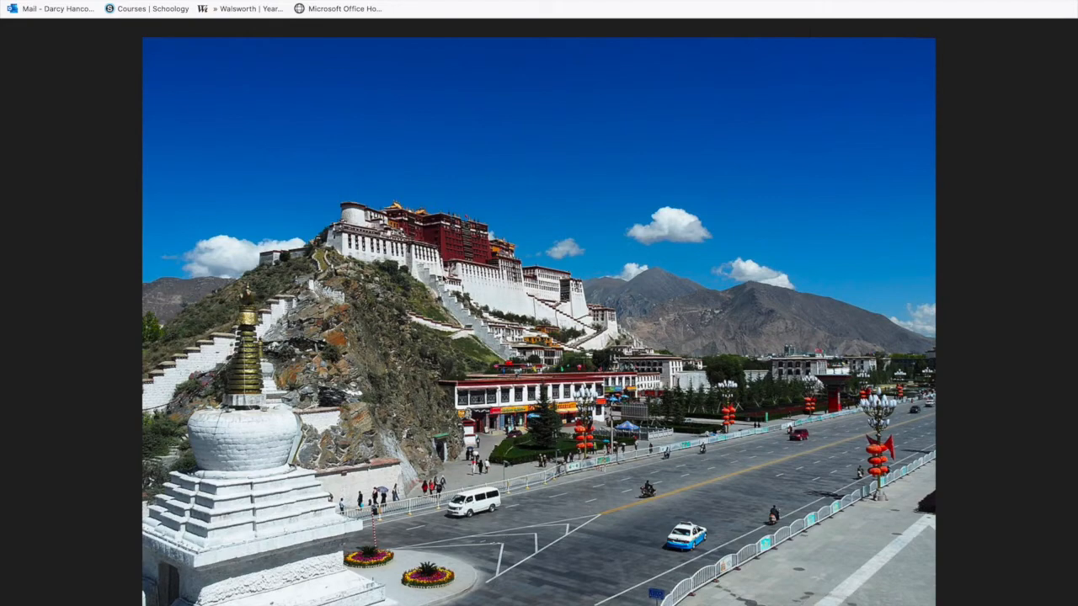
{"action": "left_click_drag", "start_coordinate": [452, 200], "coordinate": [412, 199]}
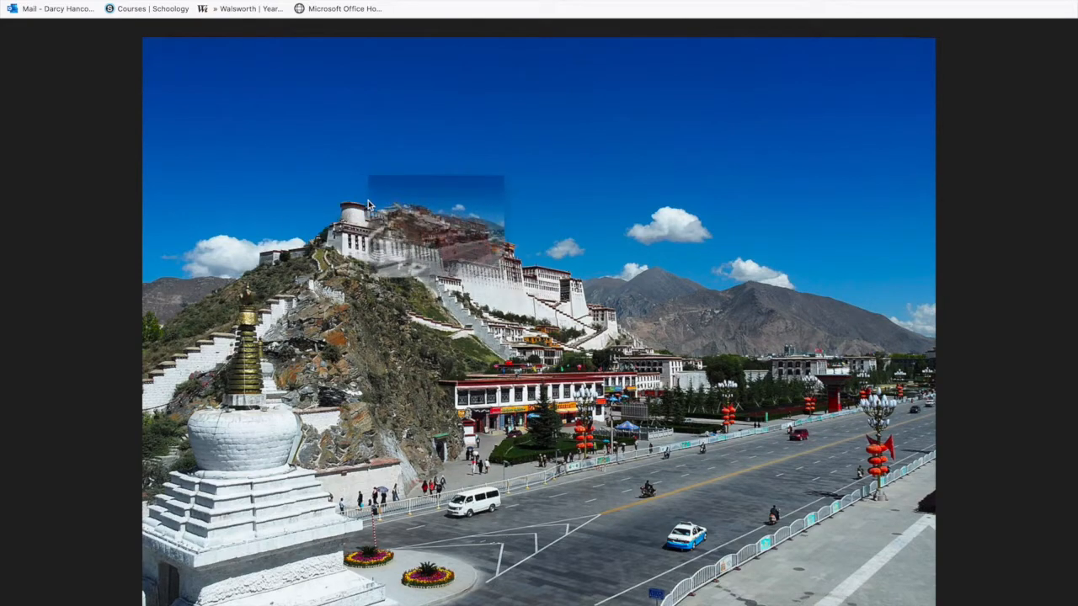
{"action": "key", "text": "super+plus"}
{"action": "key", "text": "super+plus"}
{"action": "key", "text": "super+plus"}
{"action": "key", "text": "super+plus"}
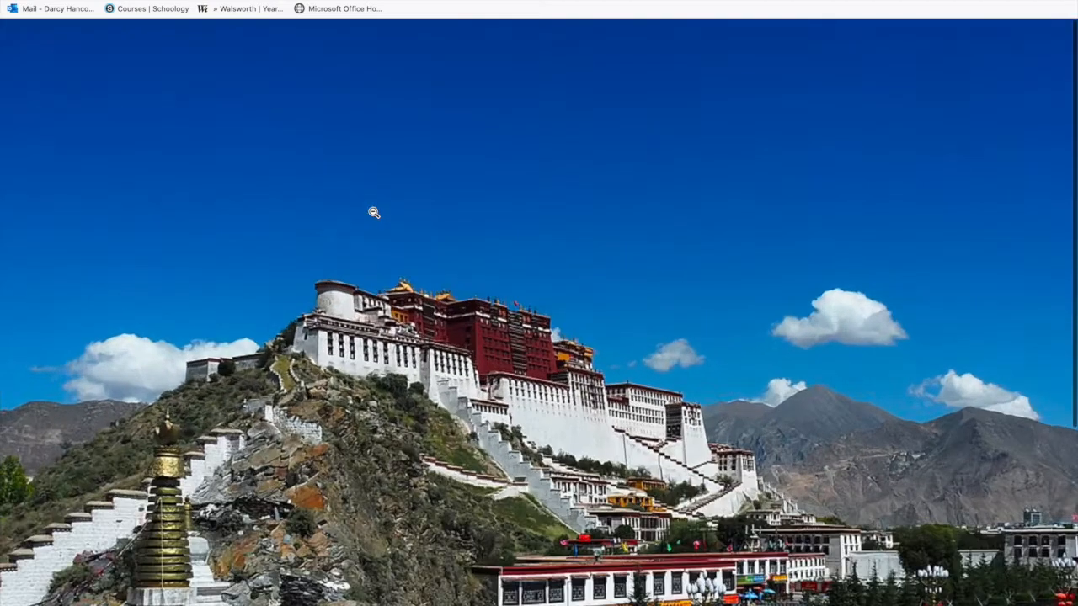
{"action": "key", "text": "super+0"}
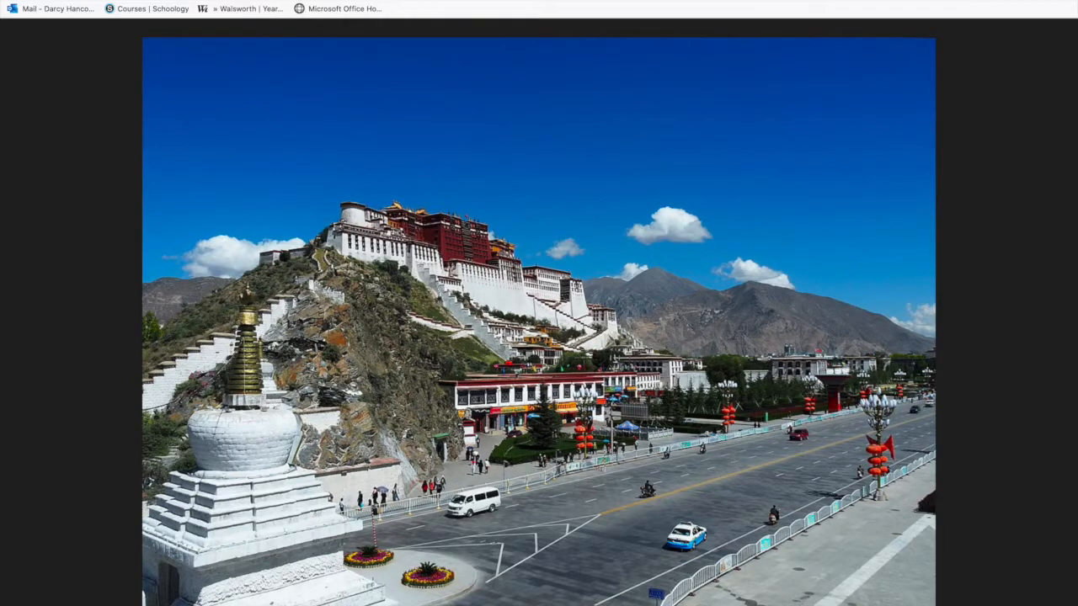
Return to the image results and open the source page of the Tibet culture and beliefs photo.
{"action": "key", "text": "super+Left"}
{"action": "scroll", "coordinate": [378, 412], "scroll_direction": "down", "scroll_amount": 2}
{"action": "scroll", "coordinate": [378, 413], "scroll_direction": "down", "scroll_amount": 4}
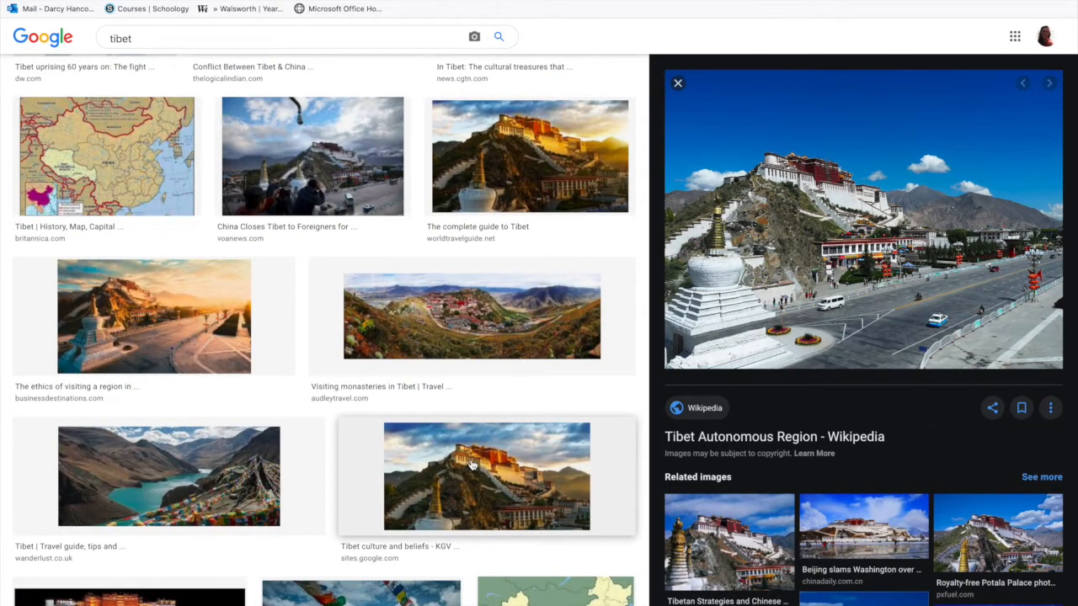
{"action": "left_click", "coordinate": [471, 464]}
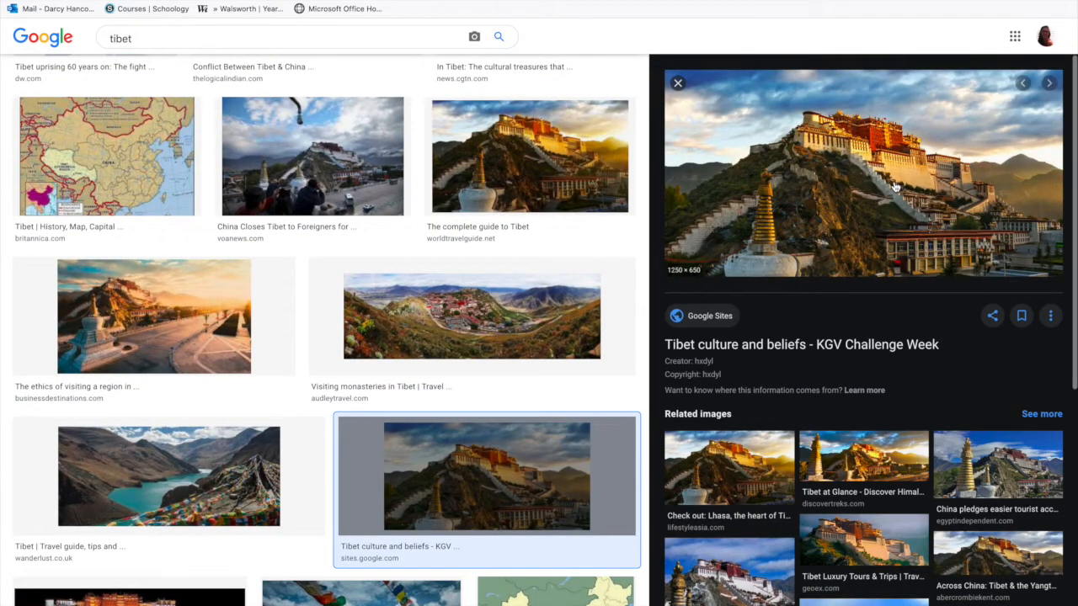
{"action": "left_click", "coordinate": [895, 186]}
{"action": "left_click", "coordinate": [801, 0]}
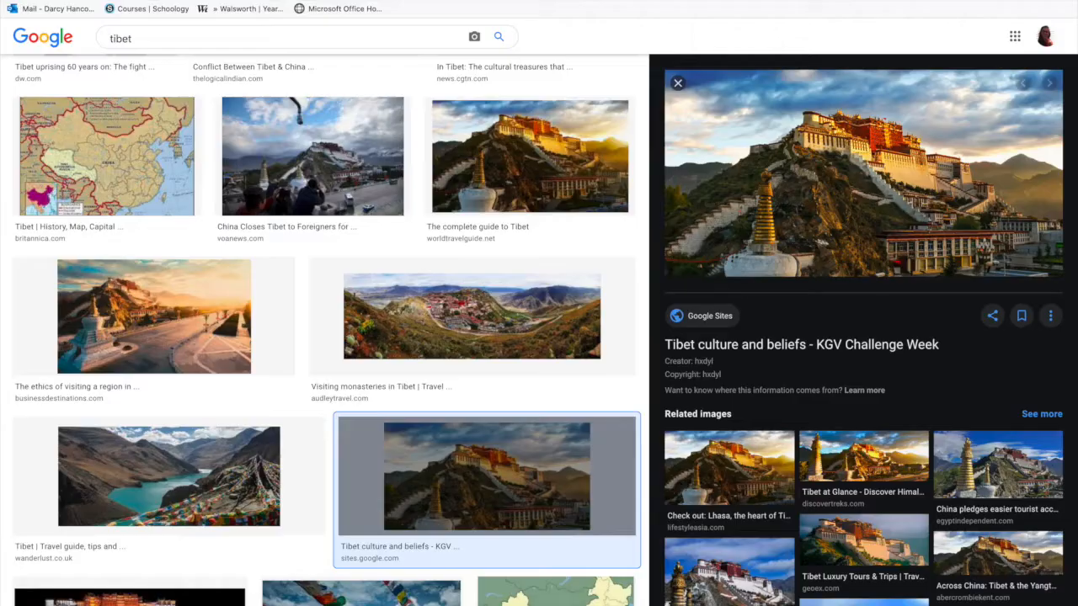
{"action": "left_click", "coordinate": [842, 1]}
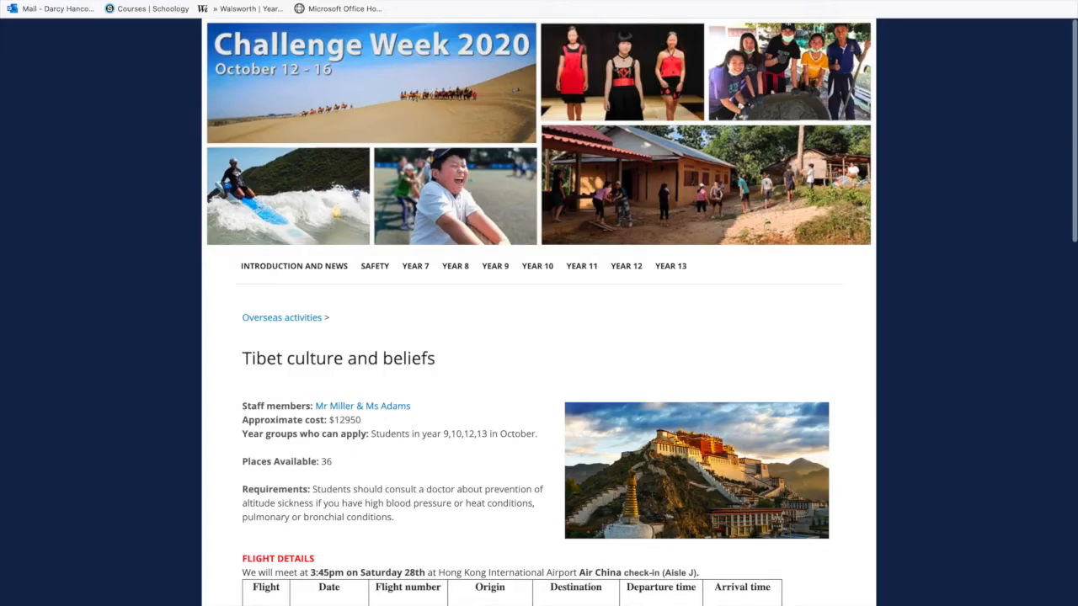
View the page's palace photo on its own, enlarge it to examine its sharpness, and close it.
{"action": "right_click", "coordinate": [706, 476]}
{"action": "left_click", "coordinate": [724, 476]}
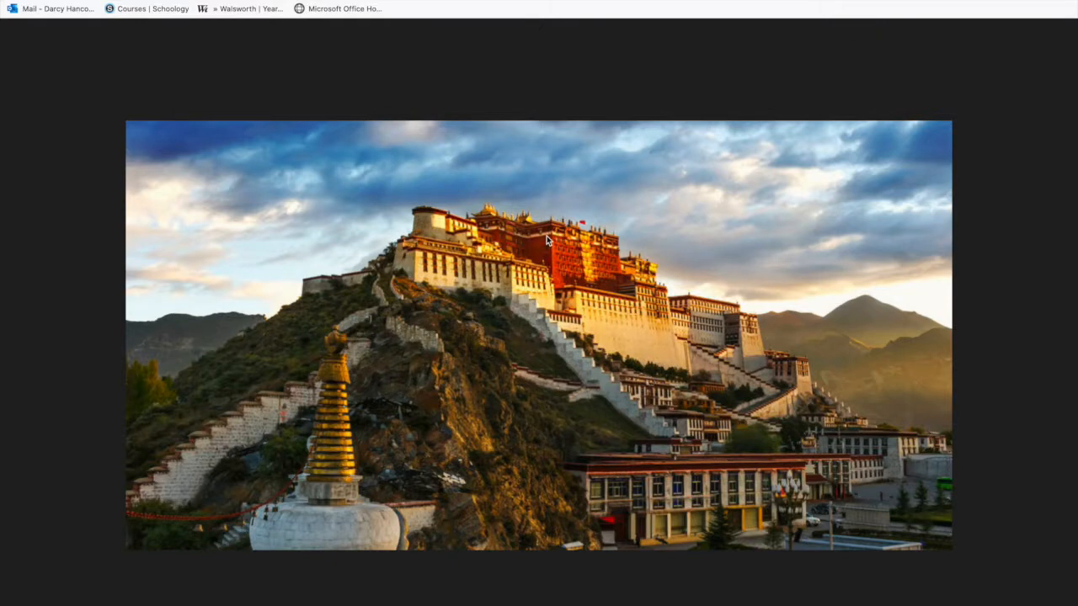
{"action": "key", "text": "super+plus"}
{"action": "key", "text": "super+plus"}
{"action": "key", "text": "super+plus"}
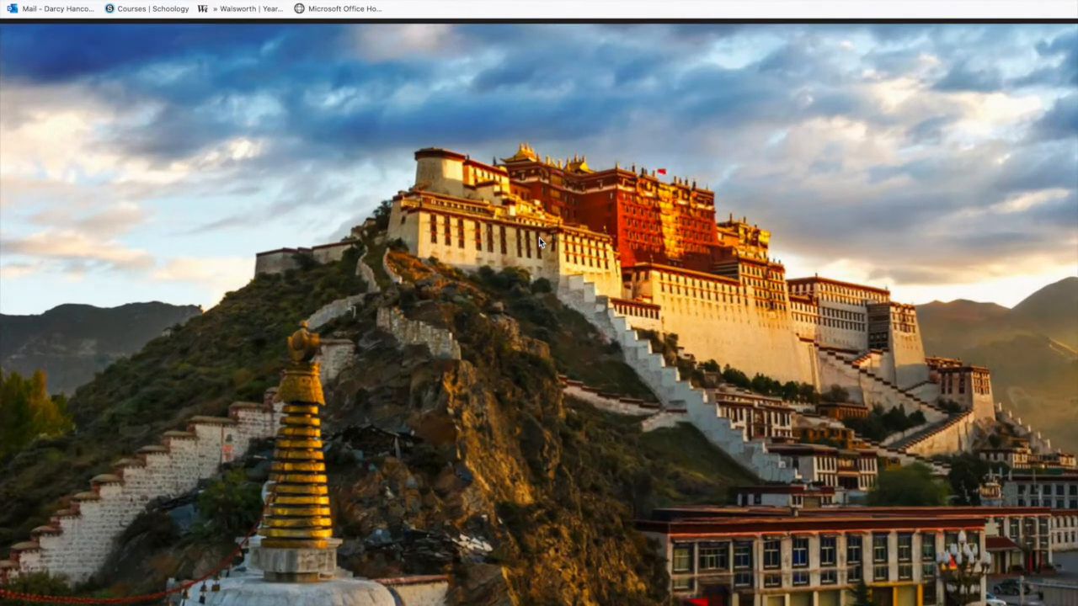
{"action": "key", "text": "super+0"}
{"action": "key", "text": "super+w"}
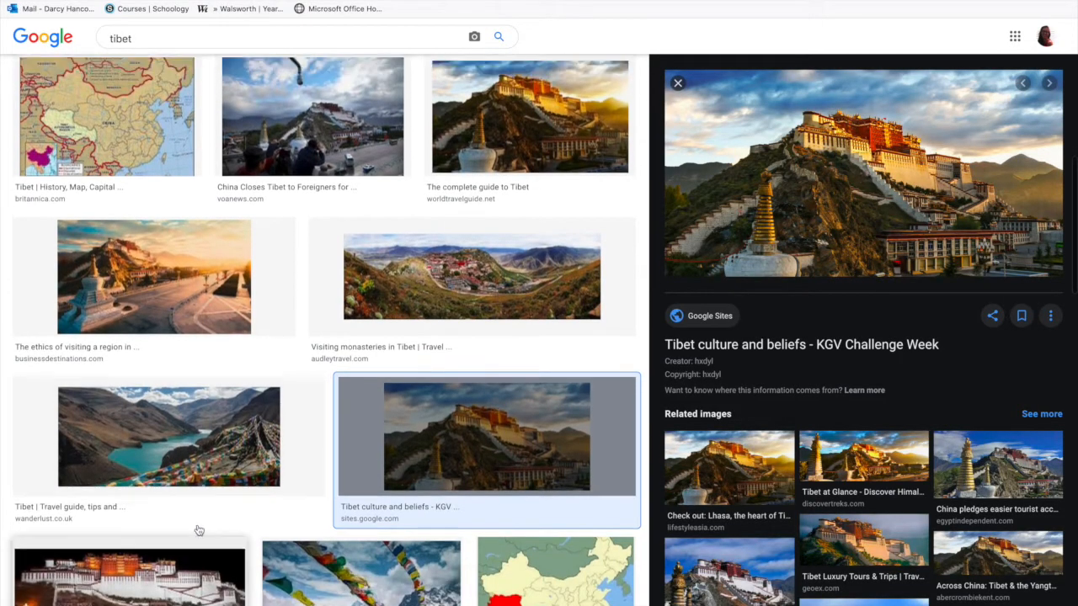
Open the Britannica Tibet photo from the first search result on its own and enlarge it to full size.
{"action": "scroll", "coordinate": [199, 530], "scroll_direction": "up", "scroll_amount": 5}
{"action": "scroll", "coordinate": [286, 319], "scroll_direction": "up", "scroll_amount": 2}
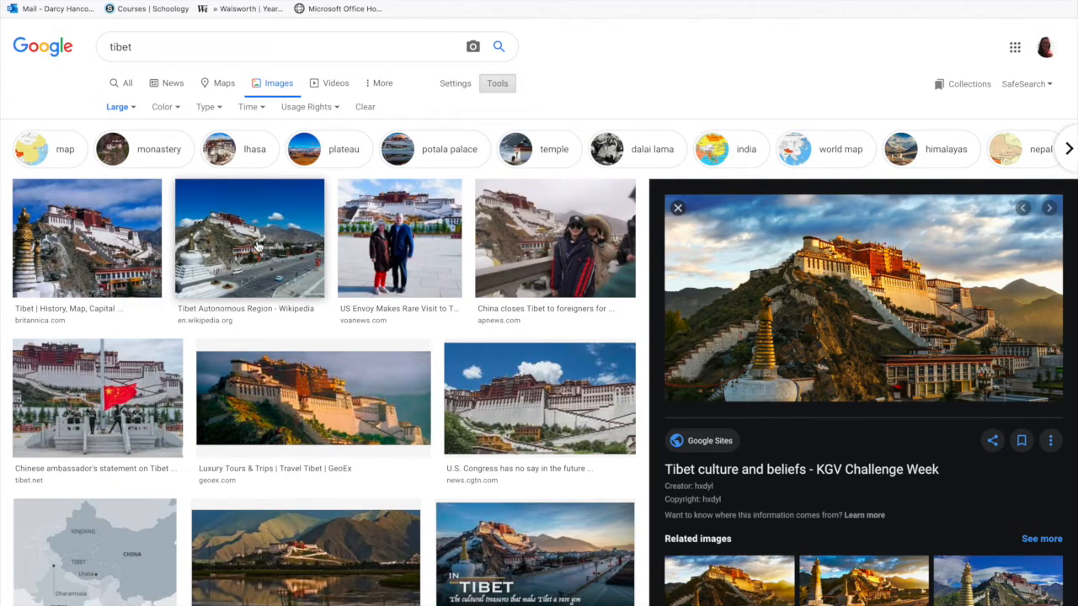
{"action": "left_click", "coordinate": [107, 243]}
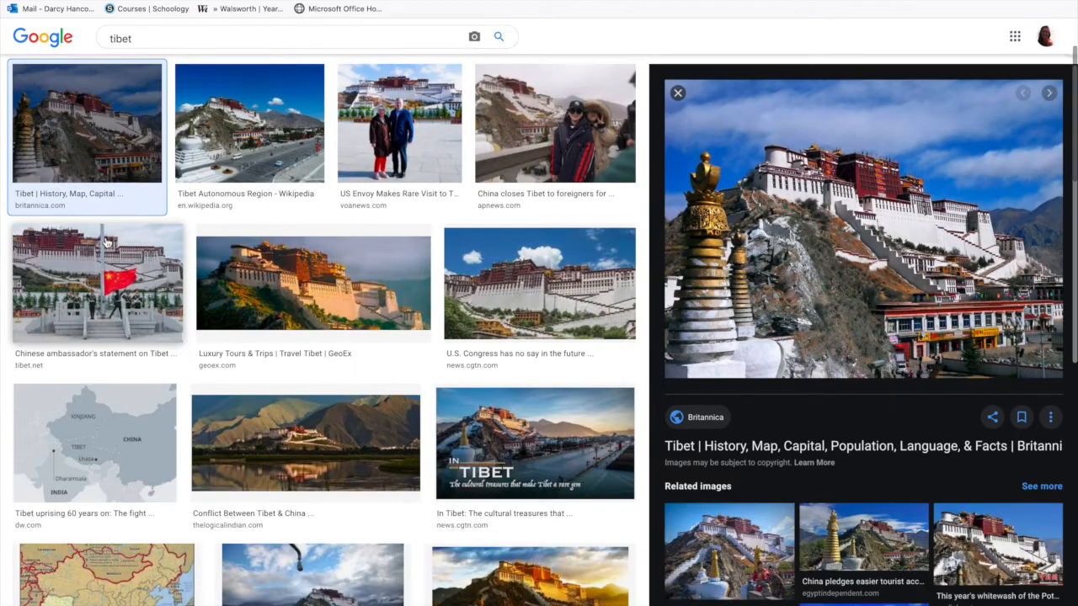
{"action": "right_click", "coordinate": [837, 308]}
{"action": "left_click", "coordinate": [860, 424]}
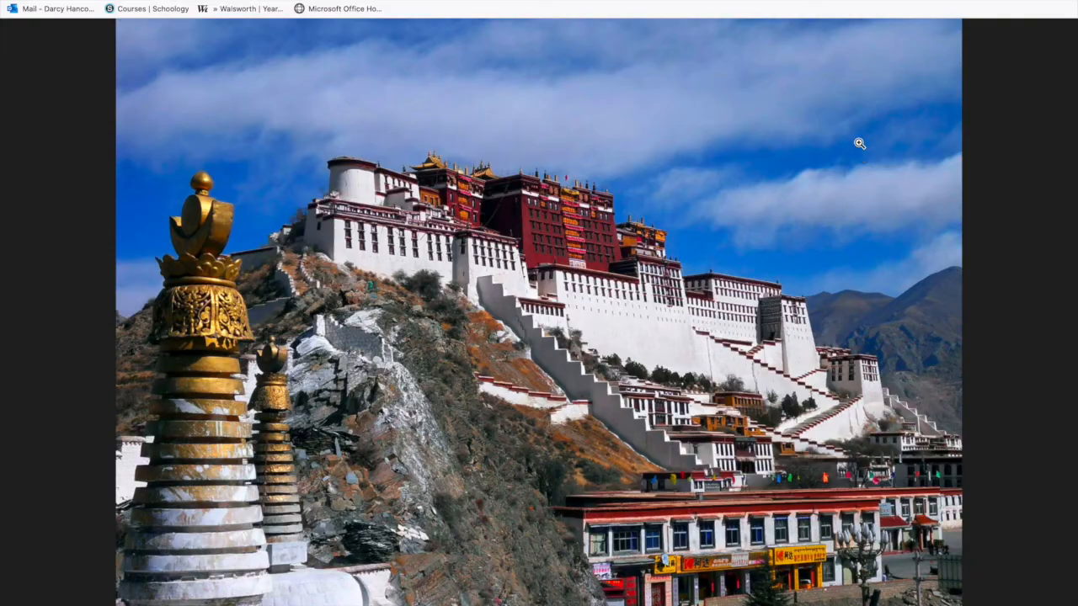
{"action": "left_click", "coordinate": [543, 260]}
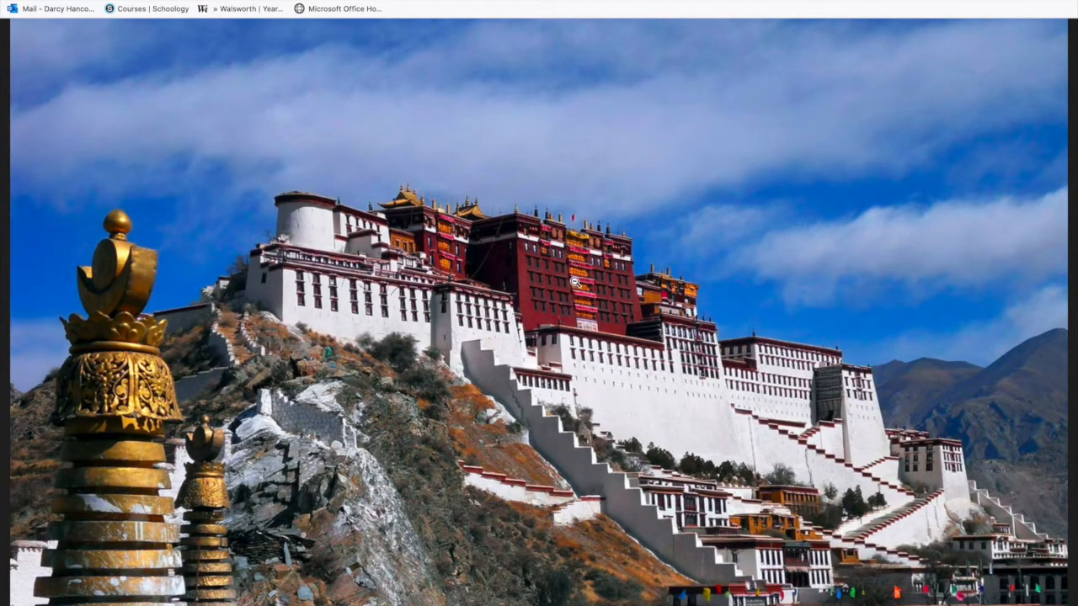
Save the full-size palace image to the Downloads folder under the name 1.
{"action": "right_click", "coordinate": [626, 231]}
{"action": "left_click", "coordinate": [677, 270]}
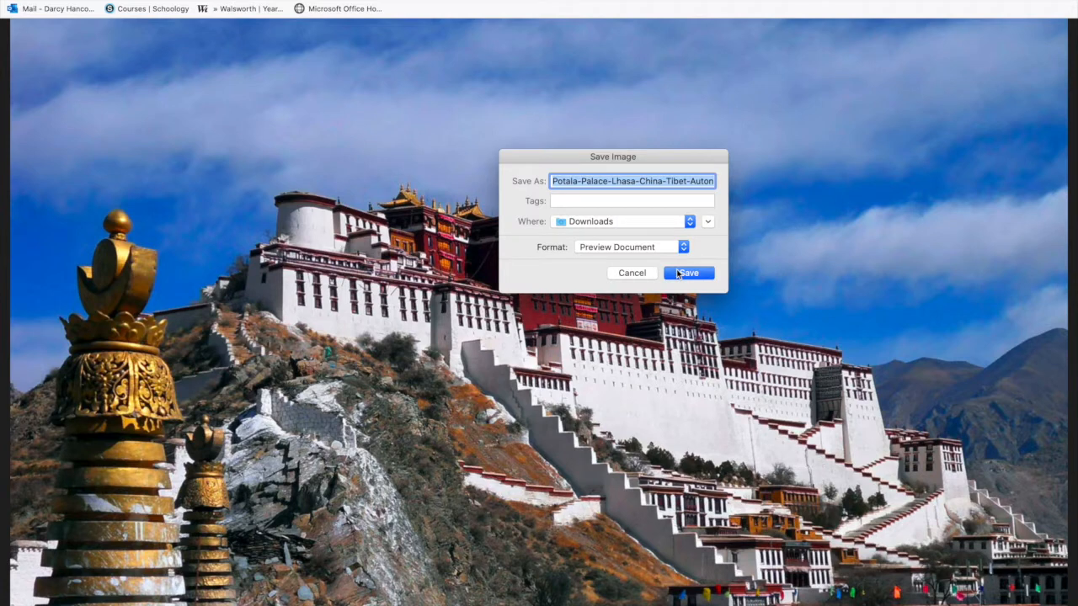
{"action": "left_click", "coordinate": [572, 225]}
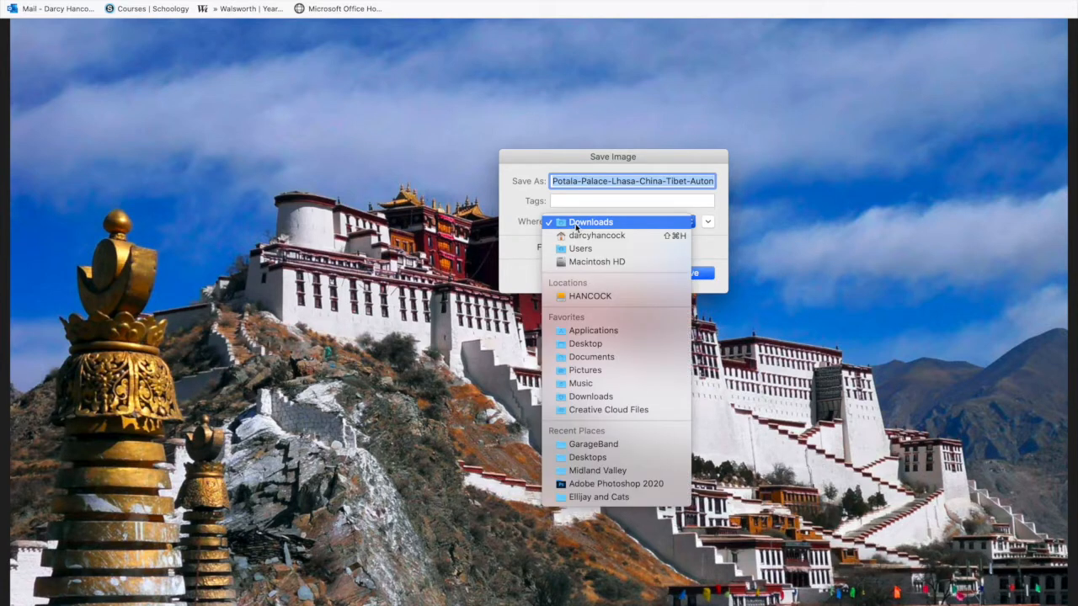
{"action": "left_click", "coordinate": [576, 223]}
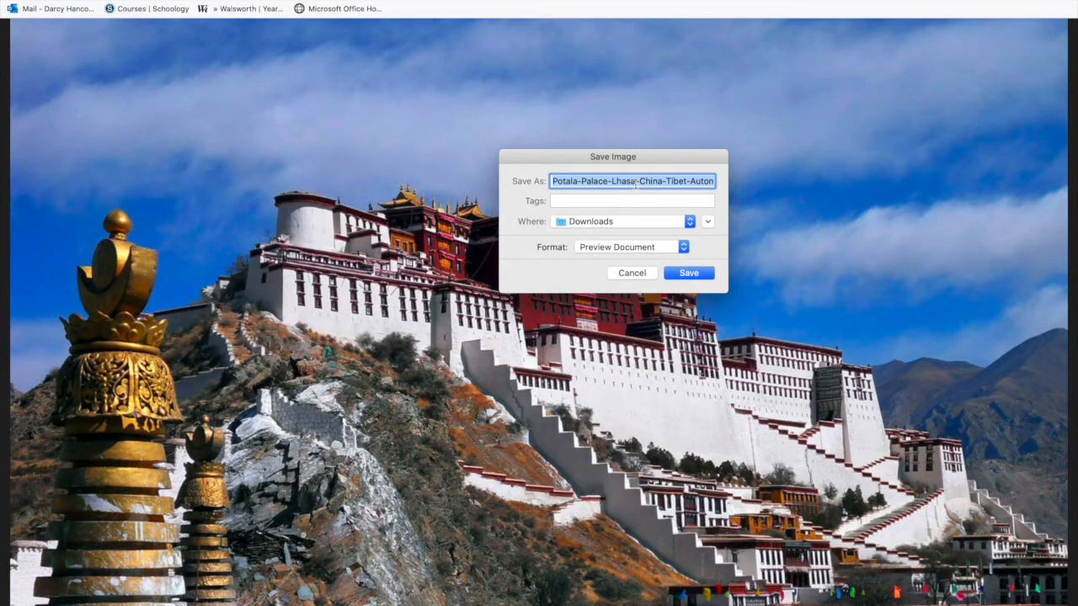
{"action": "type", "text": "1"}
{"action": "left_click", "coordinate": [685, 274]}
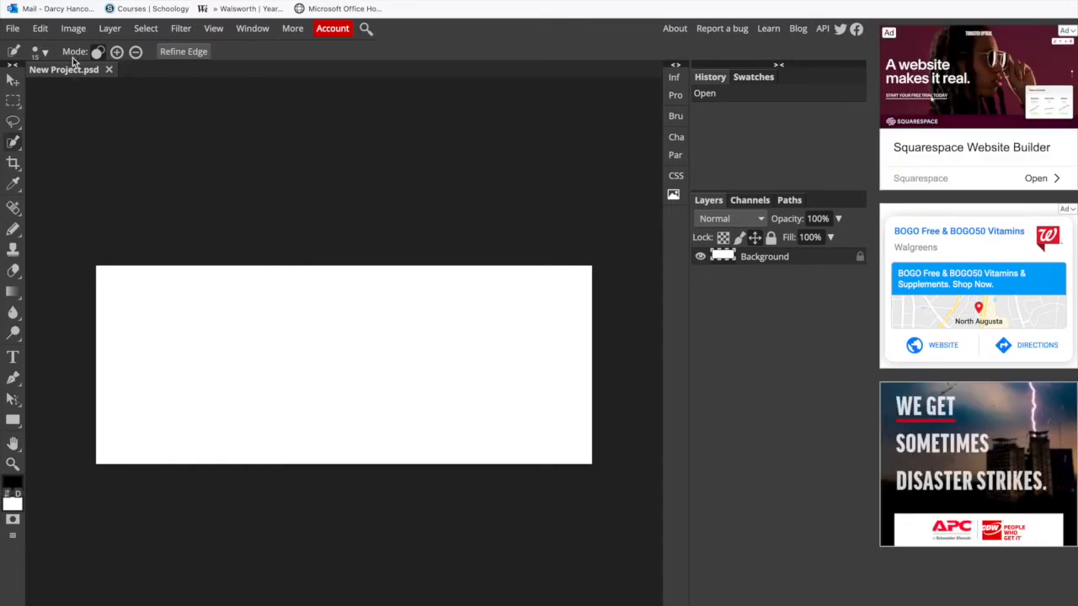
Switch back to Photopea and place 1.jpg from Downloads into the new project.
{"action": "left_click", "coordinate": [18, 33]}
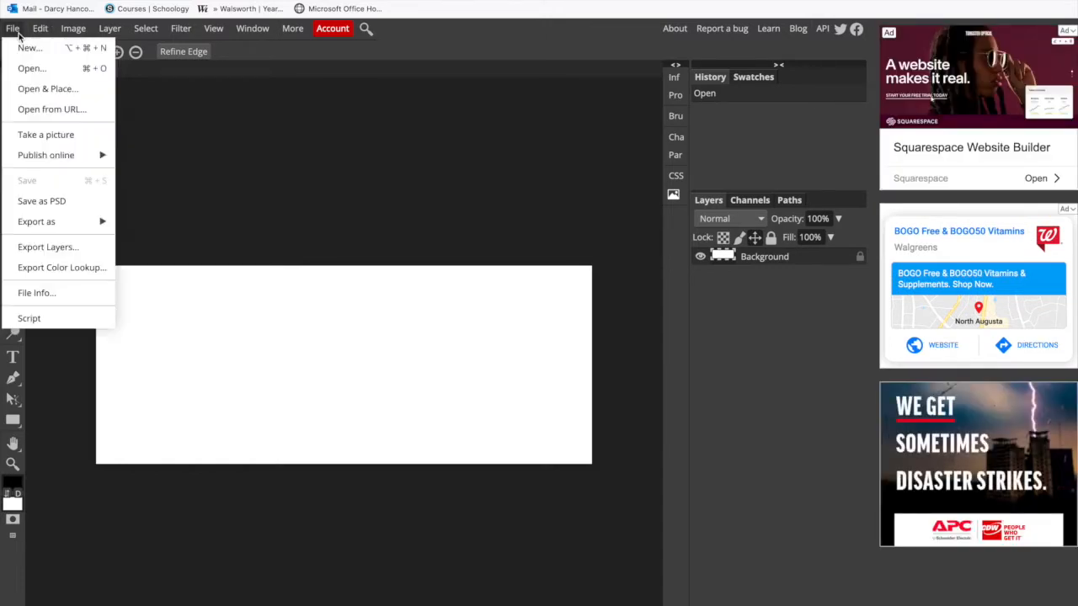
{"action": "left_click", "coordinate": [61, 94]}
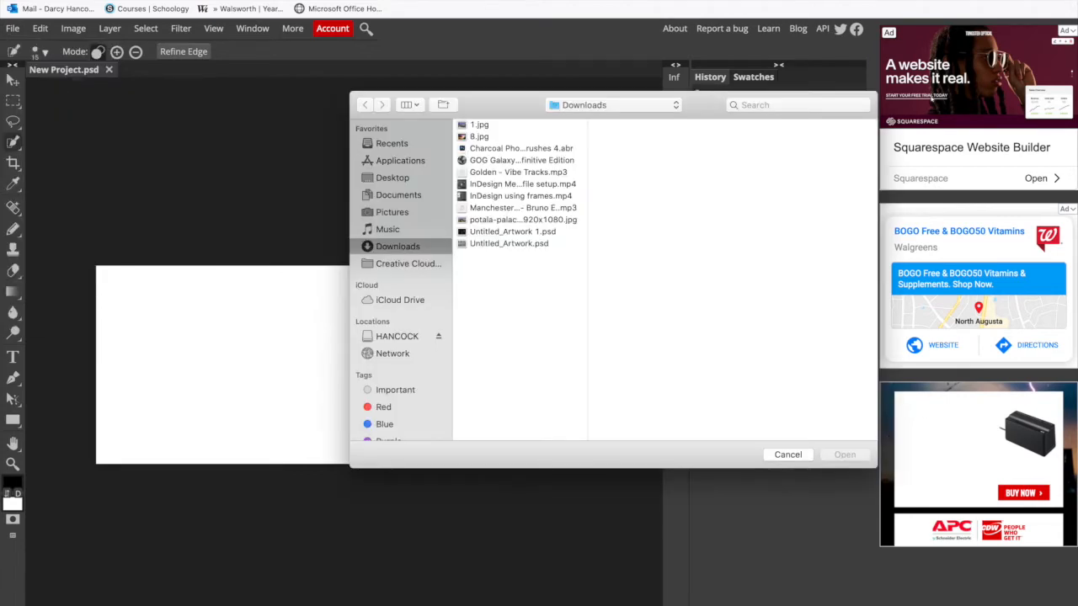
{"action": "double_click", "coordinate": [473, 126]}
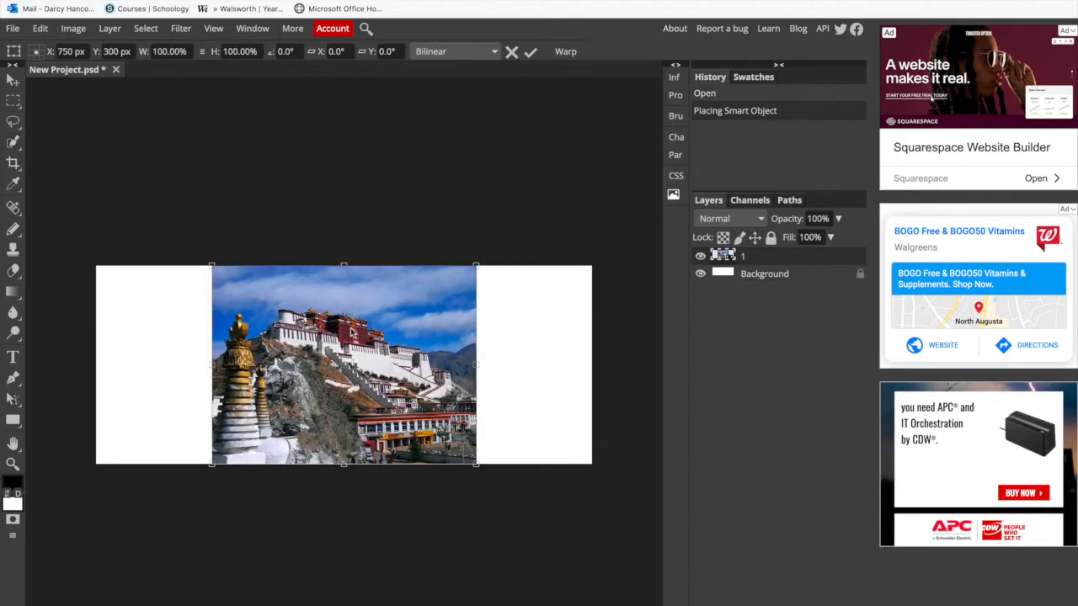
Align the Tibet photo with the canvas's left edge, scale it proportionally to about 144%, and apply the transform.
{"action": "left_click_drag", "start_coordinate": [383, 362], "coordinate": [323, 362]}
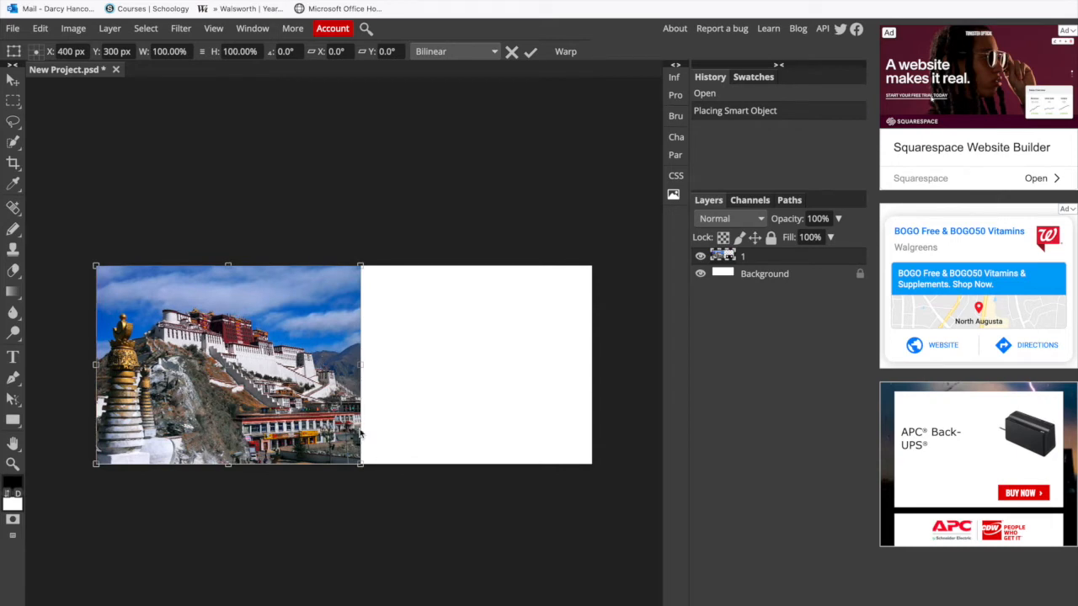
{"action": "left_click_drag", "start_coordinate": [358, 463], "coordinate": [478, 541]}
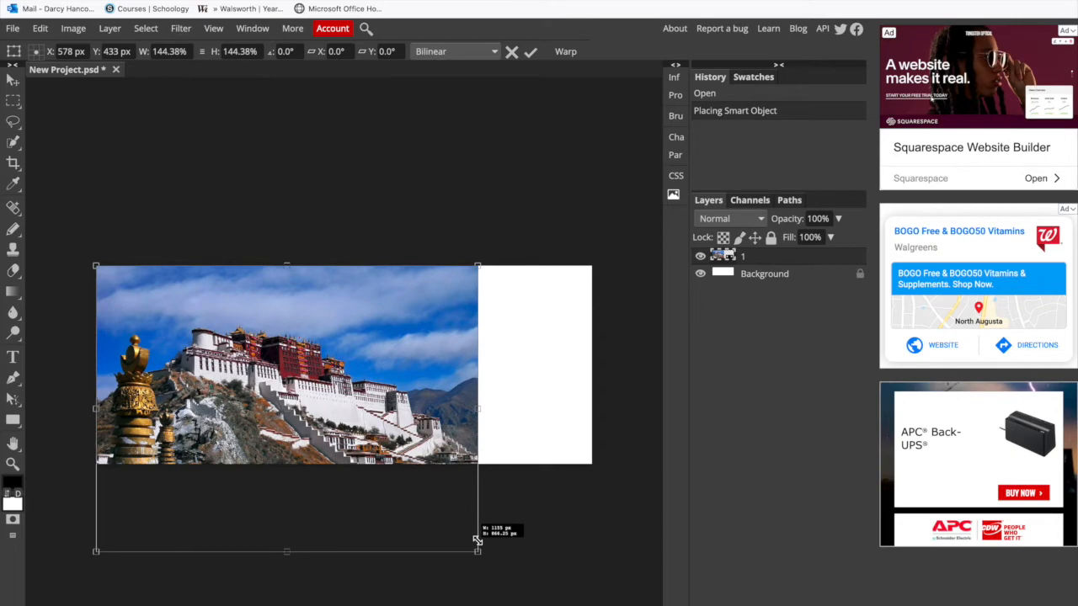
{"action": "left_click_drag", "start_coordinate": [476, 540], "coordinate": [477, 541]}
{"action": "key", "text": "Return"}
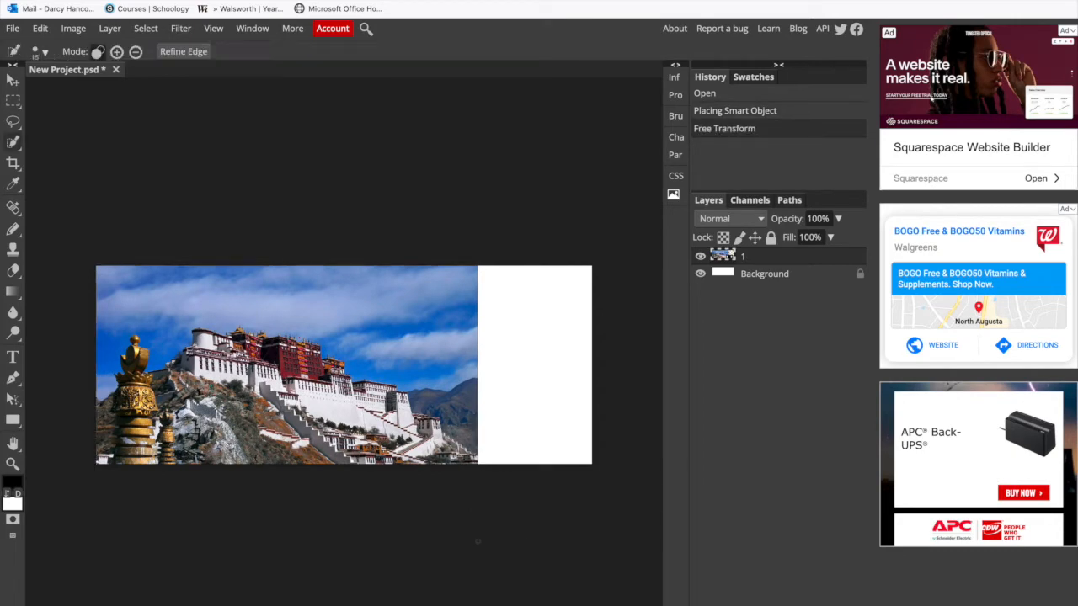
Add a raster mask to the Tibet photo's layer 1 and activate the Brush tool.
{"action": "scroll", "coordinate": [478, 541], "scroll_direction": "up", "scroll_amount": 2}
{"action": "scroll", "coordinate": [478, 541], "scroll_direction": "down", "scroll_amount": 2}
{"action": "scroll", "coordinate": [343, 366], "scroll_direction": "up", "scroll_amount": 2}
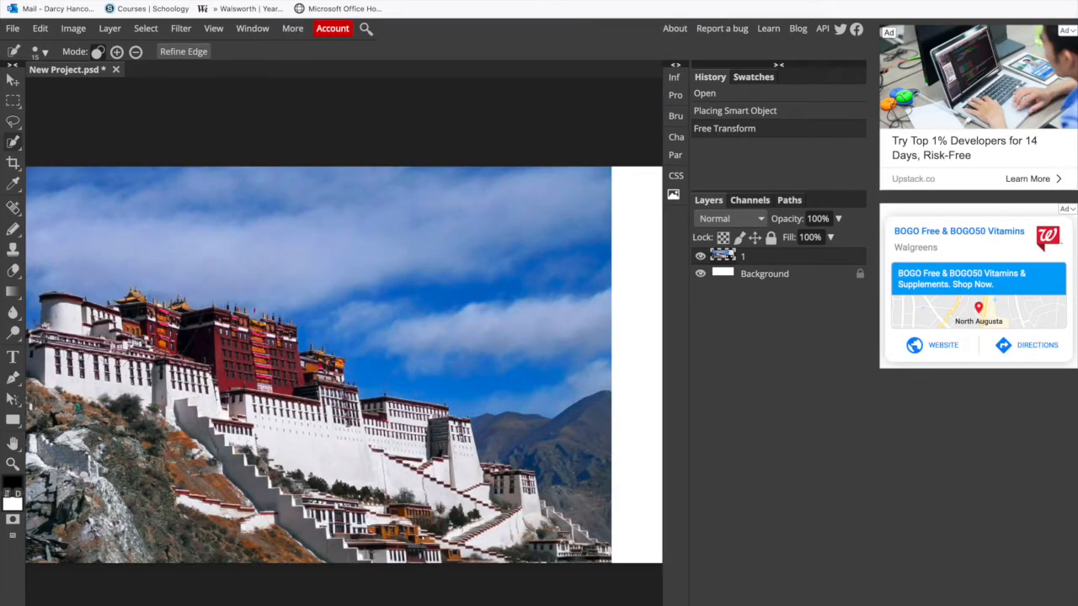
{"action": "left_click_drag", "start_coordinate": [446, 335], "coordinate": [582, 344]}
{"action": "left_click_drag", "start_coordinate": [337, 297], "coordinate": [363, 328]}
{"action": "left_click_drag", "start_coordinate": [431, 301], "coordinate": [325, 303]}
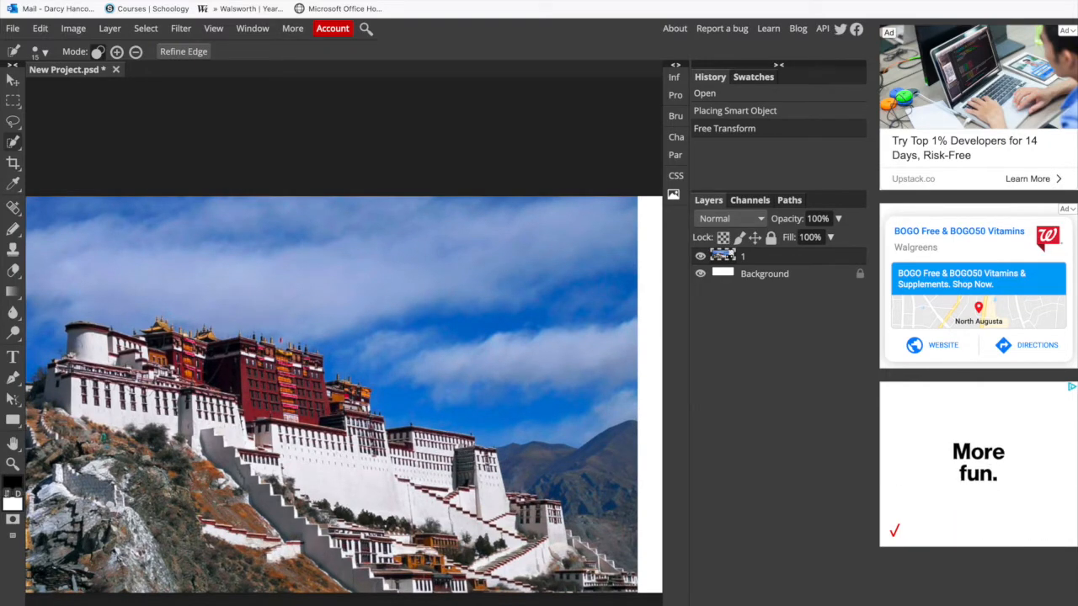
{"action": "left_click", "coordinate": [756, 604]}
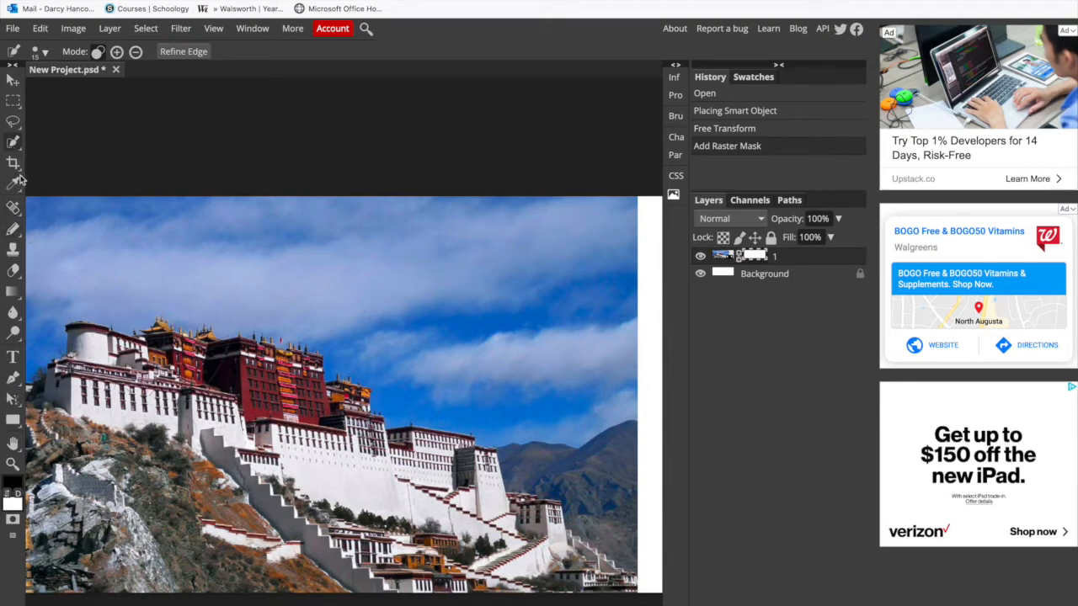
{"action": "right_click", "coordinate": [15, 232]}
{"action": "left_click", "coordinate": [71, 230]}
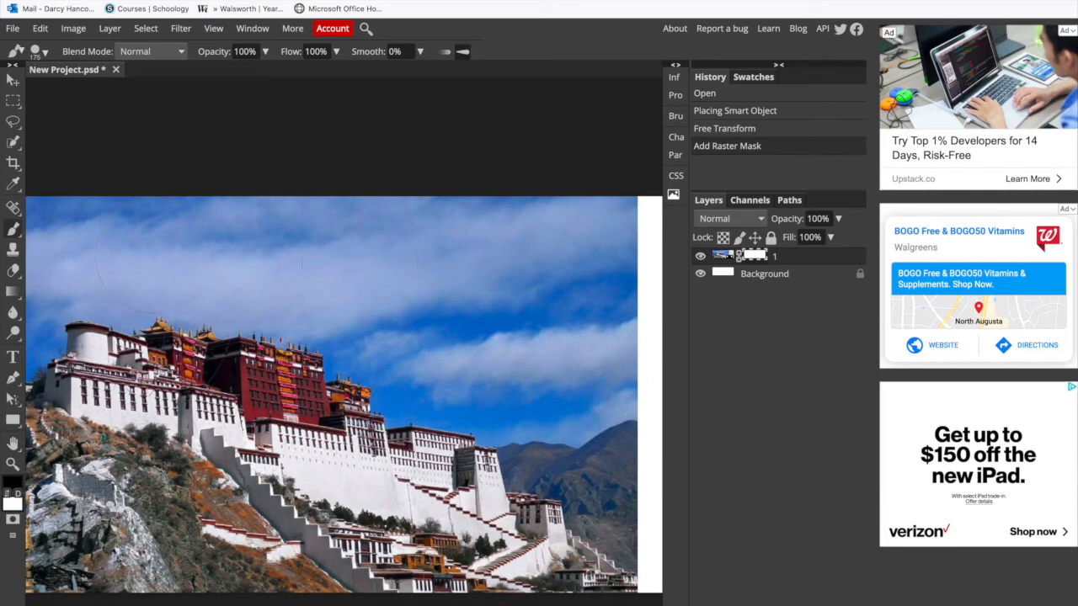
Mask out the upper band of sky with the 175 px black brush and hide the Background layer.
{"action": "mouse_move", "coordinate": [581, 253]}
{"action": "left_mouse_down"}
{"action": "mouse_move", "coordinate": [463, 233]}
{"action": "mouse_move", "coordinate": [589, 244]}
{"action": "mouse_move", "coordinate": [421, 233]}
{"action": "mouse_move", "coordinate": [631, 253]}
{"action": "left_mouse_up"}
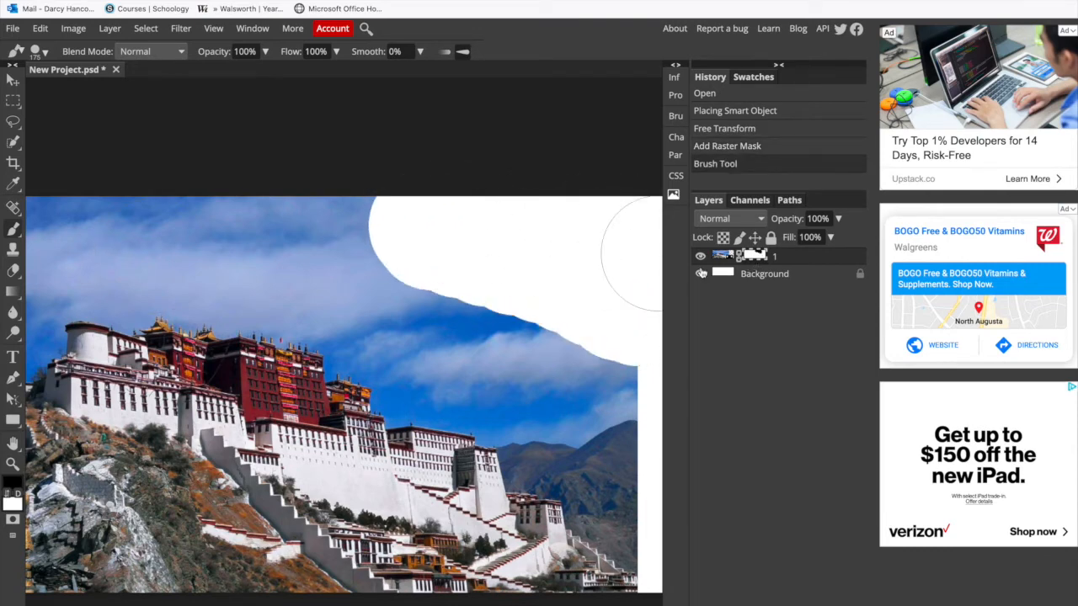
{"action": "left_click", "coordinate": [699, 274]}
{"action": "mouse_move", "coordinate": [481, 241]}
{"action": "left_mouse_down"}
{"action": "mouse_move", "coordinate": [539, 317]}
{"action": "mouse_move", "coordinate": [596, 326]}
{"action": "mouse_move", "coordinate": [213, 204]}
{"action": "mouse_move", "coordinate": [383, 267]}
{"action": "mouse_move", "coordinate": [496, 298]}
{"action": "mouse_move", "coordinate": [189, 183]}
{"action": "mouse_move", "coordinate": [103, 168]}
{"action": "left_mouse_up"}
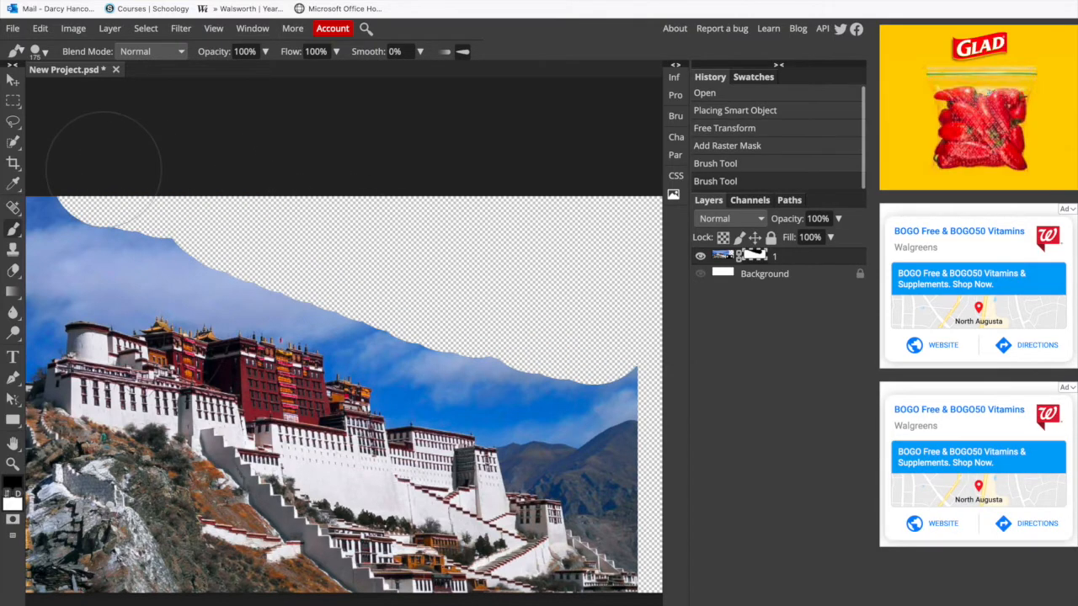
Reduce the brush size to 50 and mask out the sky closer to the palace and the mountains at its right.
{"action": "scroll", "coordinate": [241, 168], "scroll_direction": "up", "scroll_amount": 3}
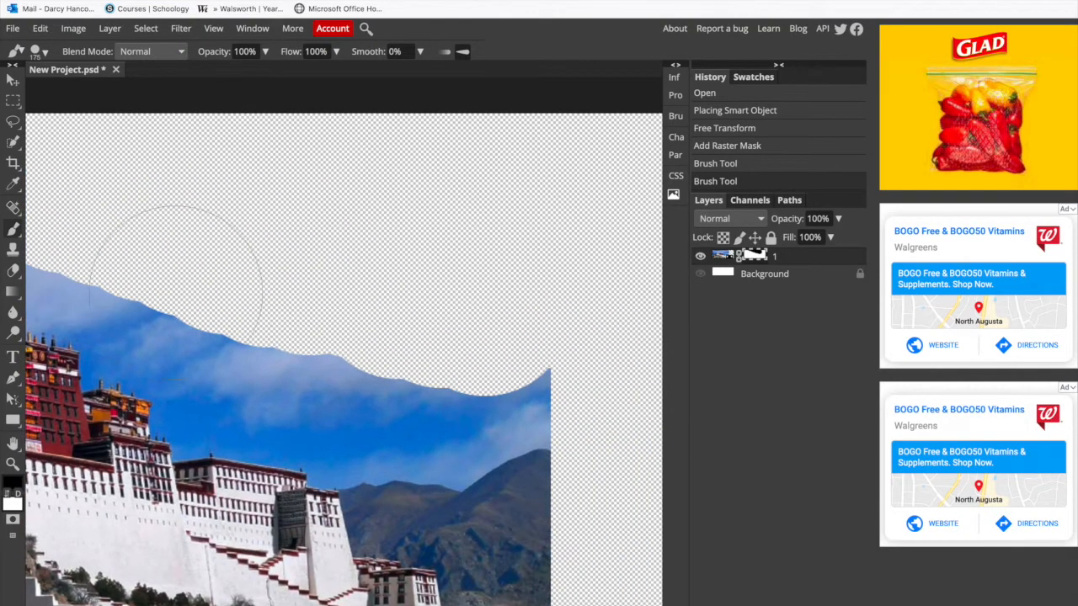
{"action": "key", "text": "bracketleft"}
{"action": "key", "text": "bracketleft"}
{"action": "key", "text": "bracketleft"}
{"action": "key", "text": "bracketleft"}
{"action": "key", "text": "bracketleft"}
{"action": "key", "text": "bracketleft"}
{"action": "key", "text": "bracketleft"}
{"action": "key", "text": "bracketleft"}
{"action": "mouse_move", "coordinate": [546, 368]}
{"action": "left_mouse_down"}
{"action": "mouse_move", "coordinate": [492, 386]}
{"action": "mouse_move", "coordinate": [562, 391]}
{"action": "mouse_move", "coordinate": [502, 397]}
{"action": "mouse_move", "coordinate": [462, 421]}
{"action": "mouse_move", "coordinate": [355, 420]}
{"action": "mouse_move", "coordinate": [248, 397]}
{"action": "mouse_move", "coordinate": [189, 353]}
{"action": "mouse_move", "coordinate": [520, 416]}
{"action": "mouse_move", "coordinate": [257, 378]}
{"action": "left_mouse_up"}
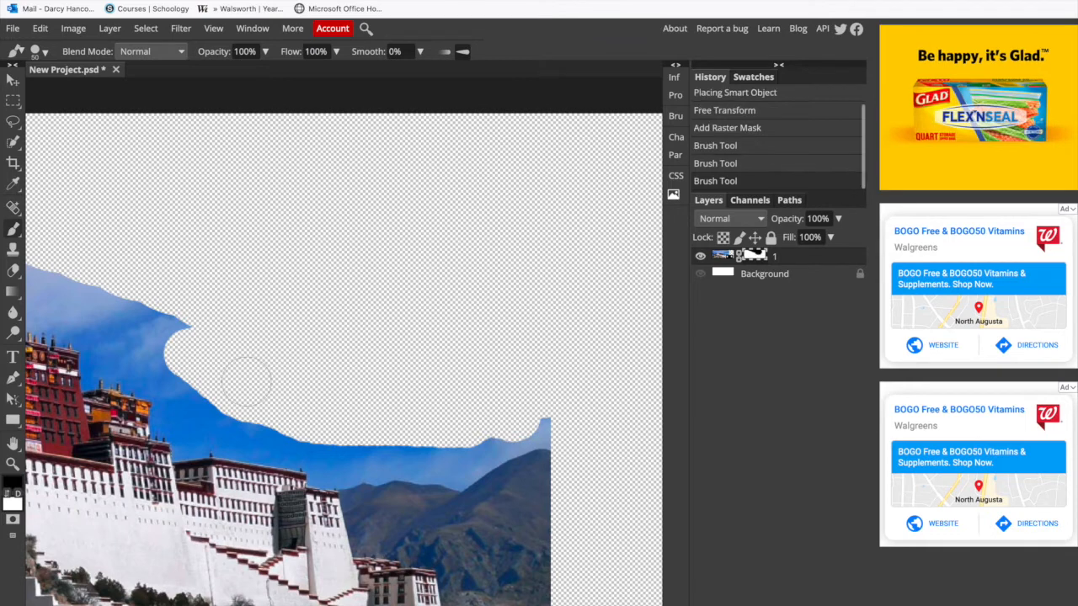
Mask out more of the sky above the palace's left side, working toward the golden monument.
{"action": "left_click_drag", "start_coordinate": [217, 337], "coordinate": [720, 431]}
{"action": "left_click_drag", "start_coordinate": [505, 379], "coordinate": [419, 346]}
{"action": "mouse_move", "coordinate": [613, 389]}
{"action": "left_mouse_down"}
{"action": "mouse_move", "coordinate": [570, 397]}
{"action": "mouse_move", "coordinate": [473, 349]}
{"action": "mouse_move", "coordinate": [255, 304]}
{"action": "mouse_move", "coordinate": [359, 304]}
{"action": "mouse_move", "coordinate": [499, 325]}
{"action": "mouse_move", "coordinate": [615, 369]}
{"action": "left_mouse_up"}
{"action": "mouse_move", "coordinate": [275, 279]}
{"action": "left_mouse_down"}
{"action": "mouse_move", "coordinate": [454, 295]}
{"action": "mouse_move", "coordinate": [410, 307]}
{"action": "mouse_move", "coordinate": [403, 340]}
{"action": "mouse_move", "coordinate": [333, 336]}
{"action": "mouse_move", "coordinate": [511, 284]}
{"action": "mouse_move", "coordinate": [371, 238]}
{"action": "mouse_move", "coordinate": [392, 199]}
{"action": "left_mouse_up"}
{"action": "left_click_drag", "start_coordinate": [428, 211], "coordinate": [584, 185]}
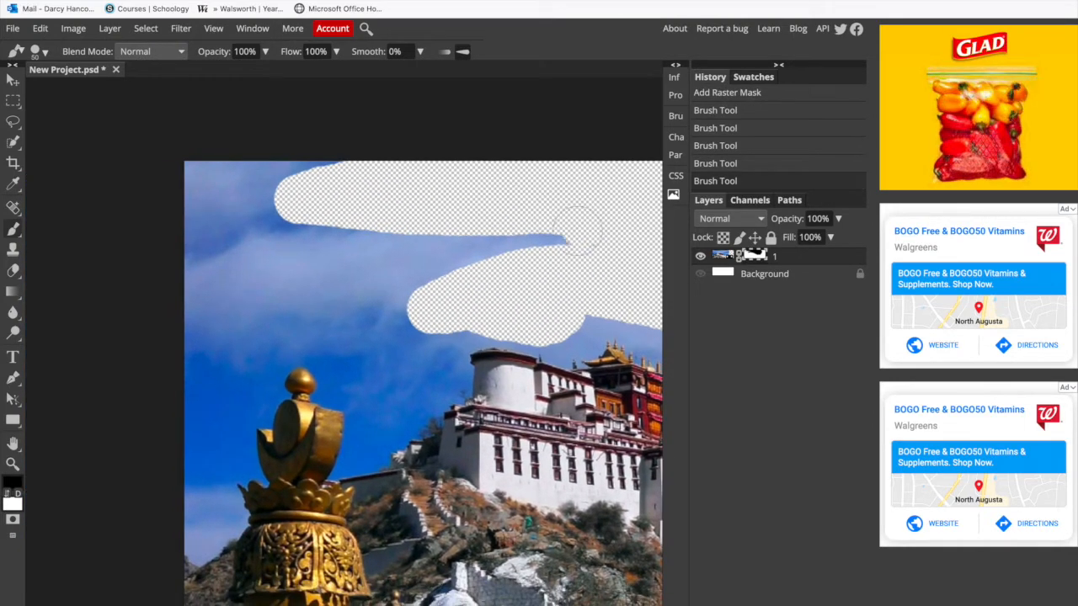
{"action": "mouse_move", "coordinate": [578, 231]}
{"action": "left_mouse_down"}
{"action": "mouse_move", "coordinate": [89, 213]}
{"action": "mouse_move", "coordinate": [473, 167]}
{"action": "mouse_move", "coordinate": [256, 180]}
{"action": "left_mouse_up"}
{"action": "left_click_drag", "start_coordinate": [410, 231], "coordinate": [134, 165]}
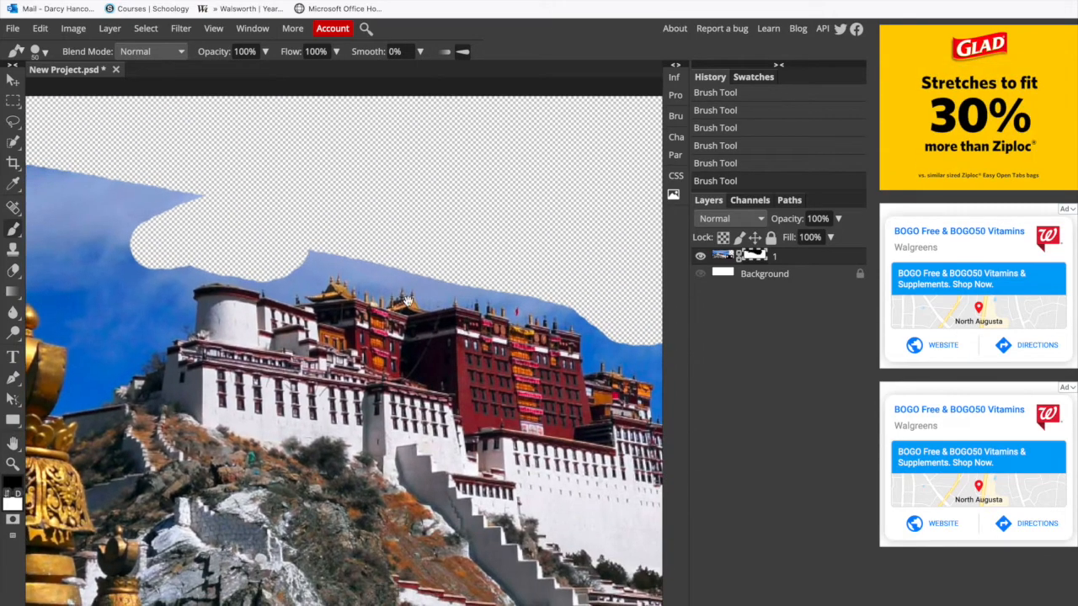
Mask out another piece of sky close above the right end of the red palace's roof.
{"action": "left_click_drag", "start_coordinate": [399, 290], "coordinate": [325, 276]}
{"action": "key", "text": "super+plus"}
{"action": "key", "text": "super+plus"}
{"action": "key", "text": "super+plus"}
{"action": "key", "text": "super+plus"}
{"action": "key", "text": "super+plus"}
{"action": "key", "text": "super+plus"}
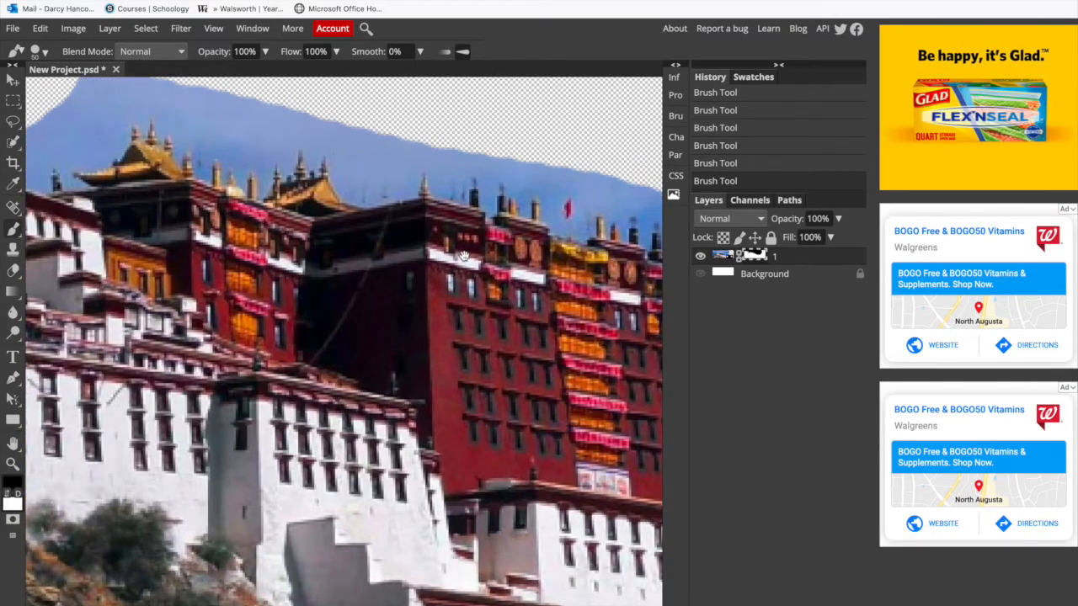
{"action": "left_click_drag", "start_coordinate": [463, 256], "coordinate": [224, 287]}
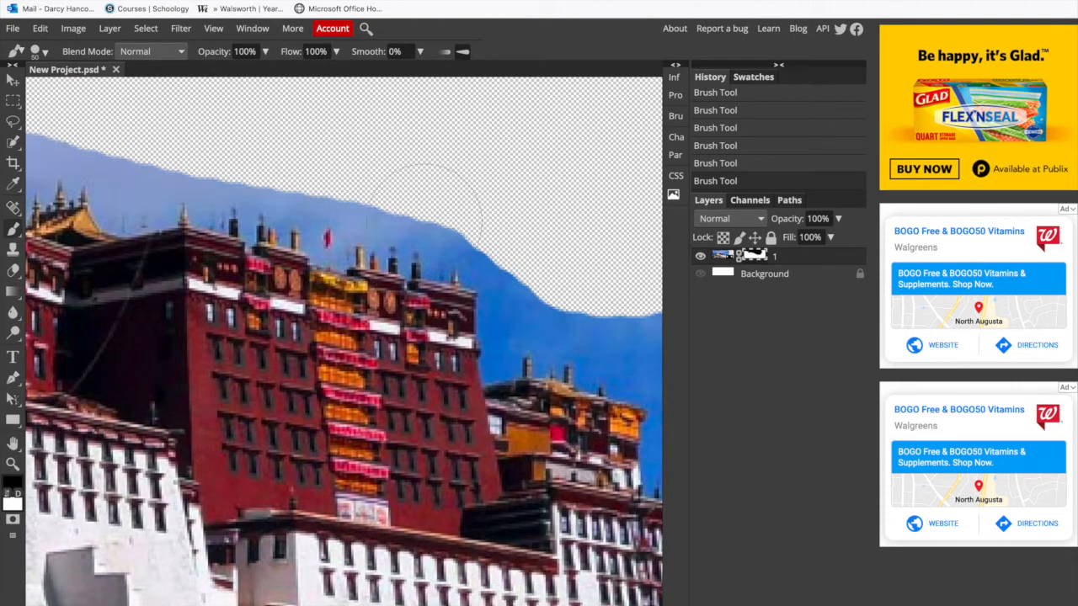
{"action": "left_click_drag", "start_coordinate": [446, 188], "coordinate": [388, 177]}
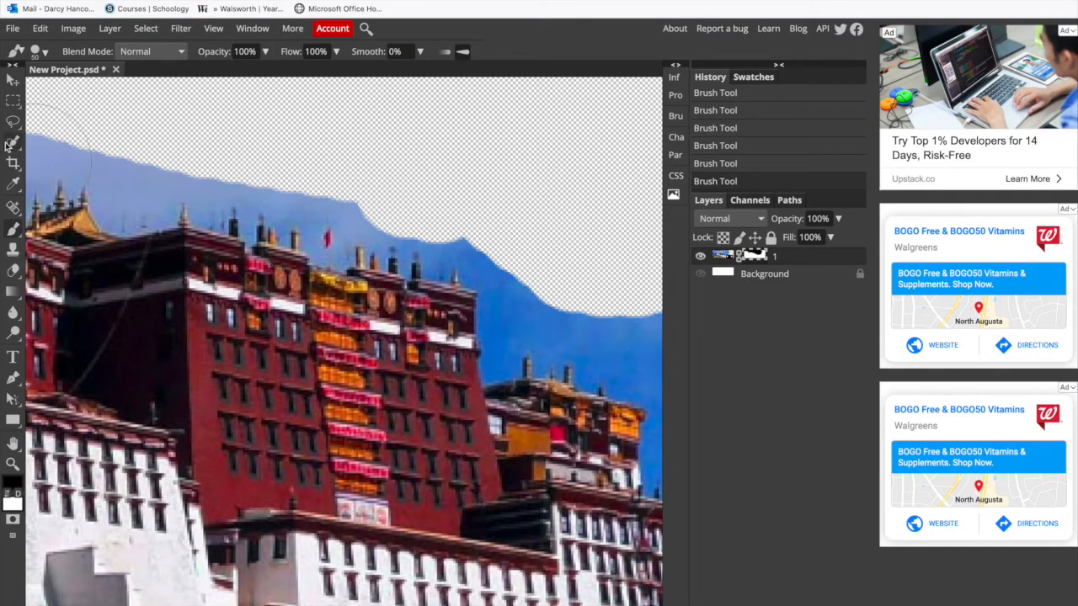
Select the blue sky right of the red palace with the Magic Wand at tolerance 16, sampling the layer's image instead of its mask.
{"action": "right_click", "coordinate": [11, 145]}
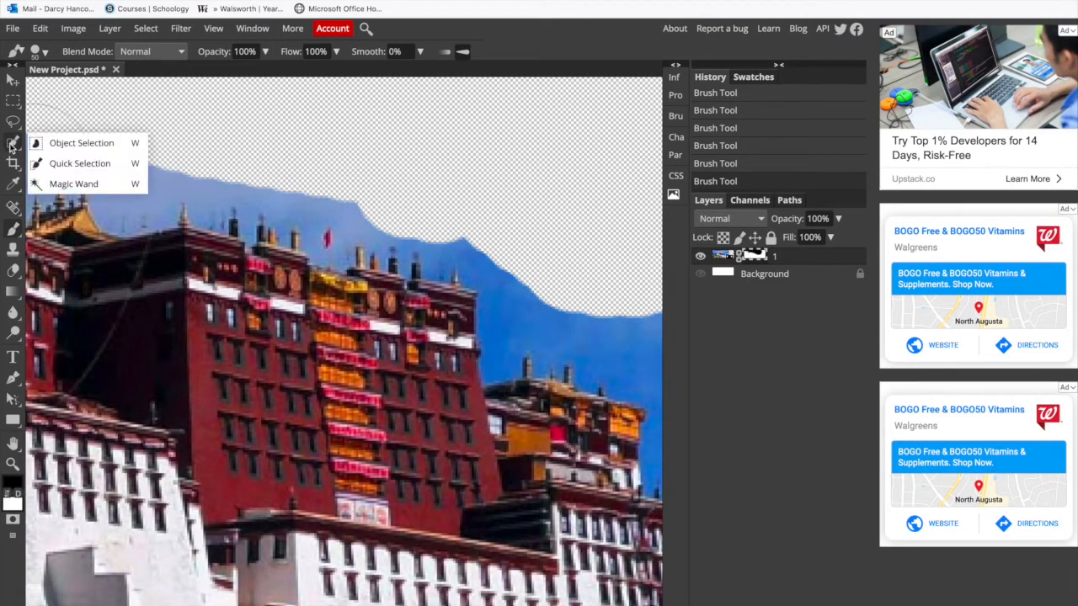
{"action": "left_click", "coordinate": [60, 185]}
{"action": "left_click", "coordinate": [501, 317]}
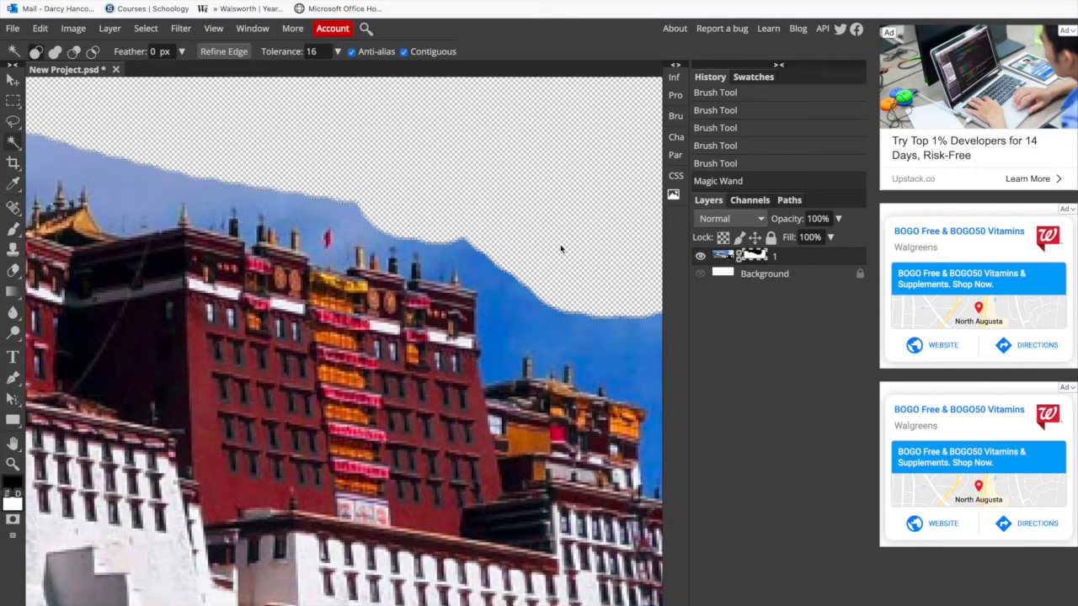
{"action": "right_click", "coordinate": [11, 145]}
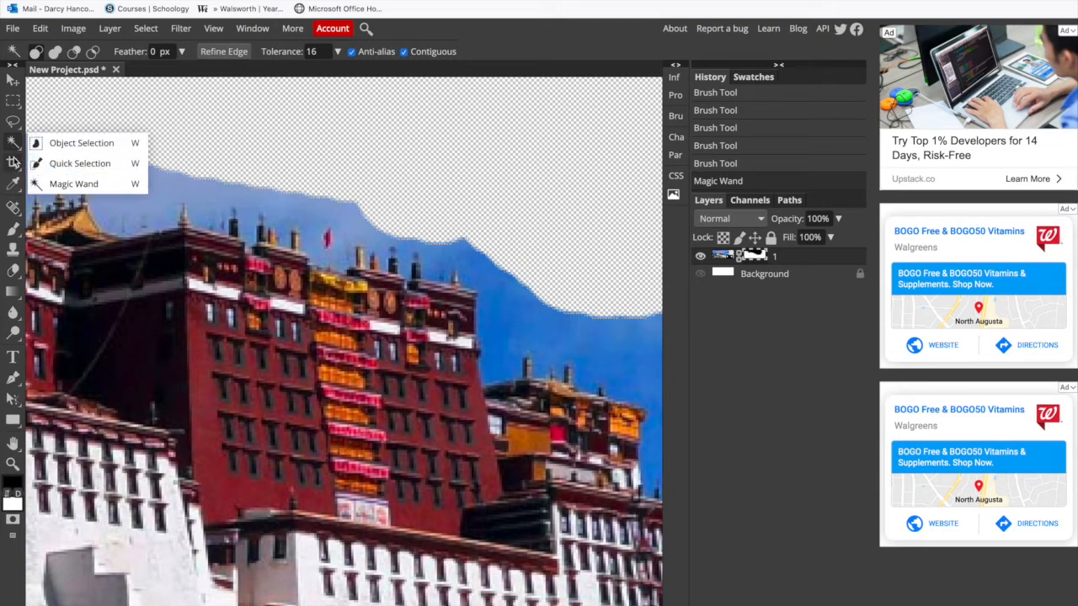
{"action": "left_click", "coordinate": [17, 149]}
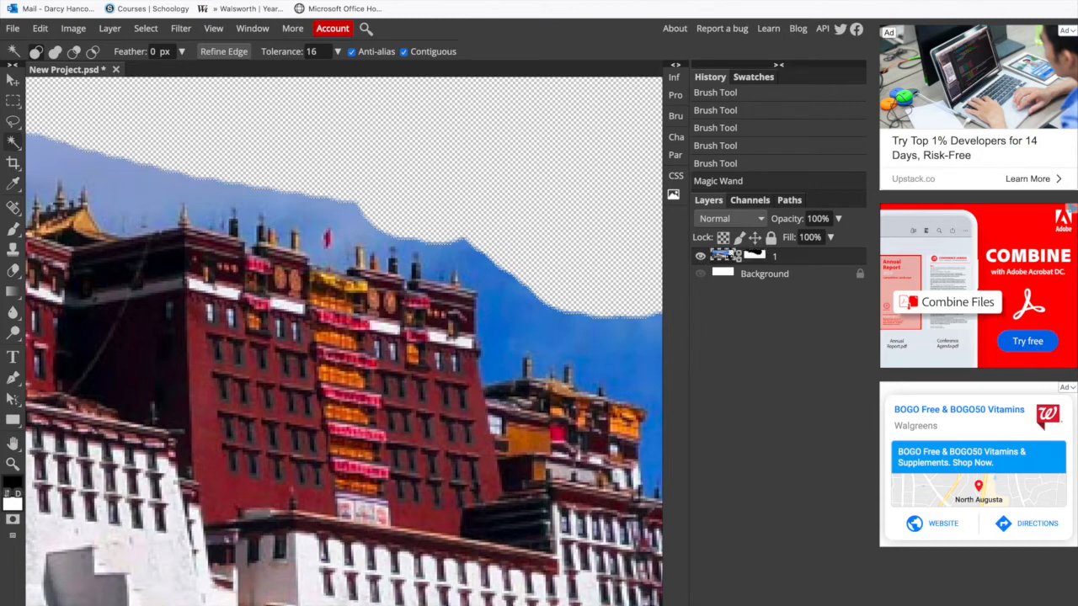
{"action": "key", "text": "ctrl+d"}
{"action": "left_click", "coordinate": [513, 318]}
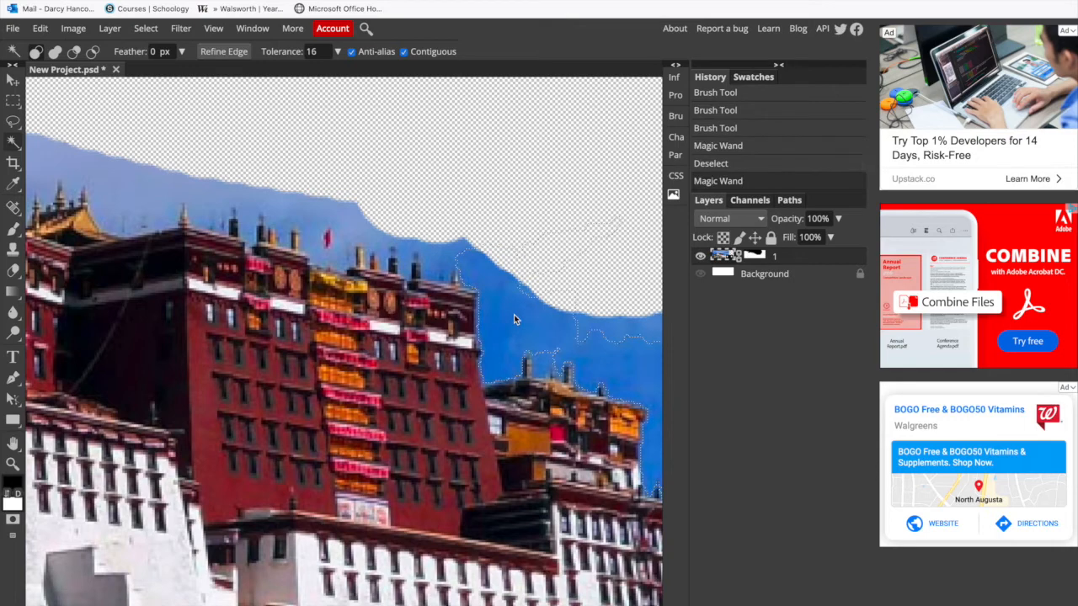
{"action": "left_click_drag", "start_coordinate": [507, 343], "coordinate": [288, 367]}
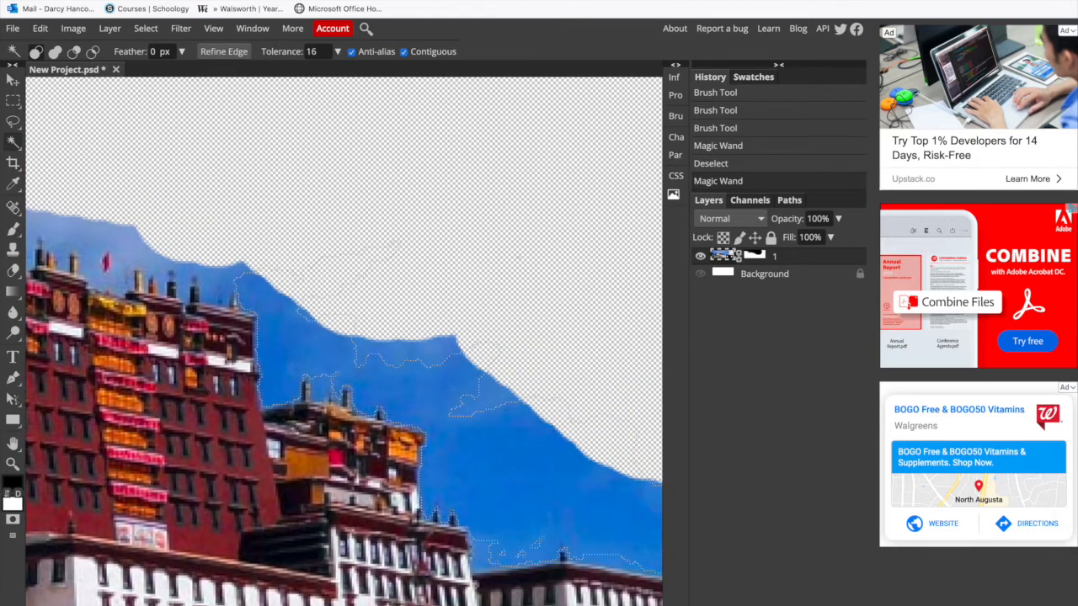
{"action": "left_click", "coordinate": [324, 384]}
{"action": "left_click", "coordinate": [433, 350]}
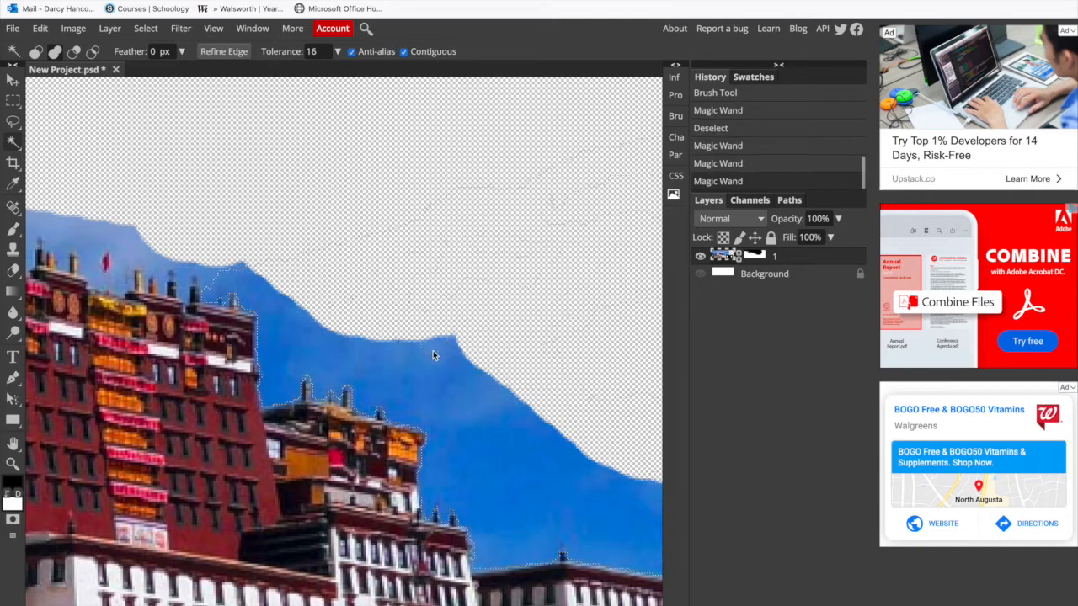
Add the patches of sky around the red palace's rooftop spires and flag to the Magic Wand selection.
{"action": "left_click_drag", "start_coordinate": [233, 320], "coordinate": [520, 389]}
{"action": "left_click", "coordinate": [424, 326]}
{"action": "left_click", "coordinate": [493, 342]}
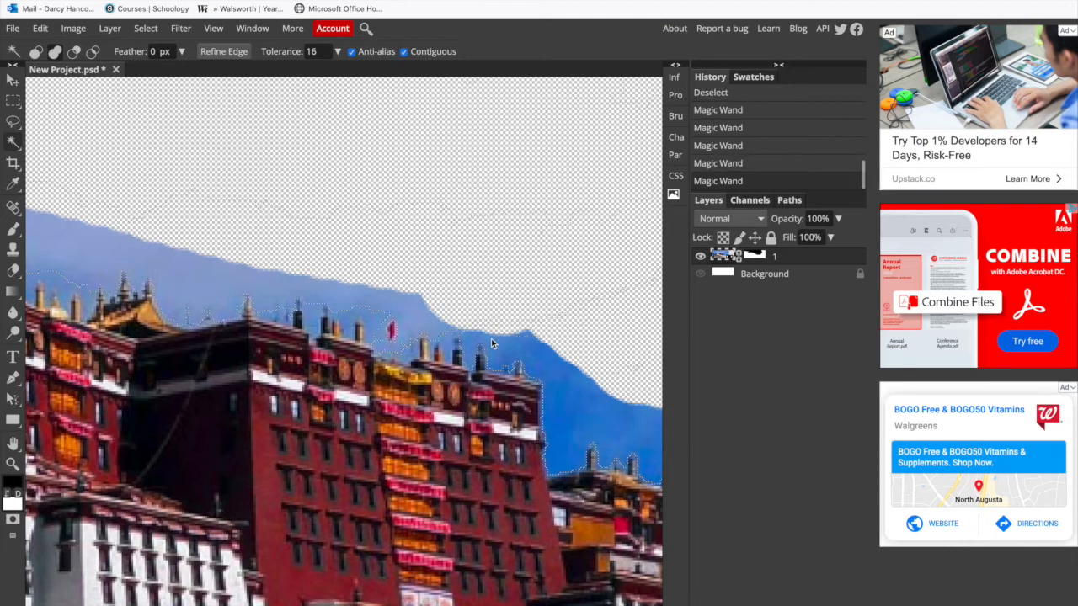
{"action": "left_click", "coordinate": [419, 344]}
Paint black on the layer mask over the selected sky from the mountains to the red palace's right roof.
{"action": "left_click_drag", "start_coordinate": [546, 447], "coordinate": [138, 334]}
{"action": "left_click_drag", "start_coordinate": [429, 475], "coordinate": [188, 390]}
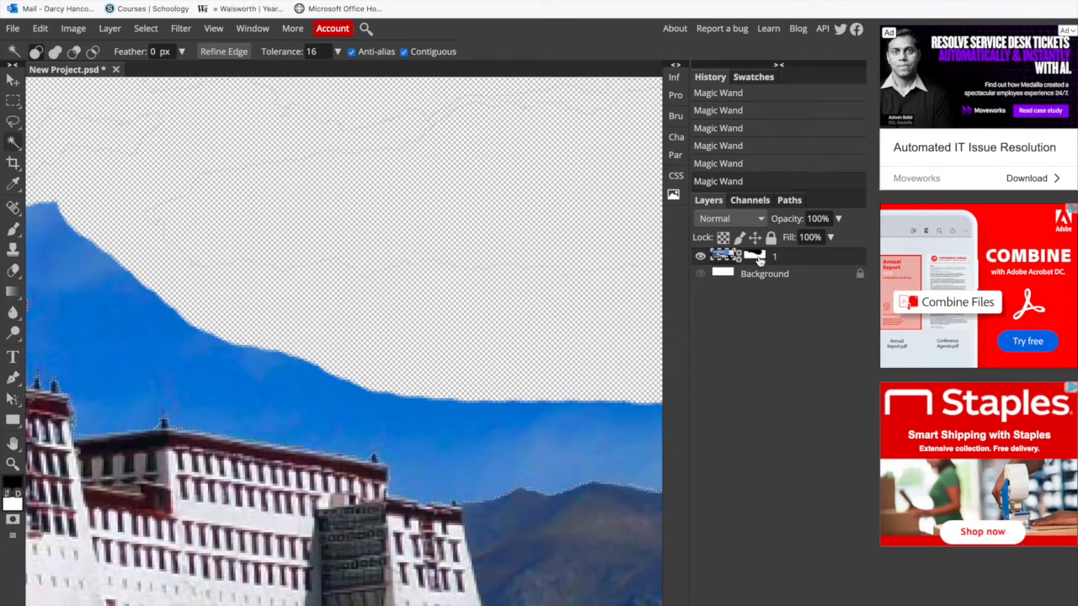
{"action": "left_click", "coordinate": [13, 229]}
{"action": "mouse_move", "coordinate": [412, 420]}
{"action": "left_mouse_down"}
{"action": "mouse_move", "coordinate": [362, 412]}
{"action": "mouse_move", "coordinate": [463, 459]}
{"action": "mouse_move", "coordinate": [556, 442]}
{"action": "mouse_move", "coordinate": [357, 403]}
{"action": "left_mouse_up"}
{"action": "mouse_move", "coordinate": [356, 483]}
{"action": "left_mouse_down"}
{"action": "mouse_move", "coordinate": [403, 447]}
{"action": "mouse_move", "coordinate": [181, 423]}
{"action": "left_mouse_up"}
{"action": "mouse_move", "coordinate": [502, 424]}
{"action": "left_mouse_down"}
{"action": "mouse_move", "coordinate": [498, 447]}
{"action": "mouse_move", "coordinate": [320, 330]}
{"action": "left_mouse_up"}
{"action": "left_click_drag", "start_coordinate": [133, 380], "coordinate": [364, 353]}
{"action": "left_click_drag", "start_coordinate": [288, 352], "coordinate": [548, 421]}
{"action": "mouse_move", "coordinate": [442, 377]}
{"action": "left_mouse_down"}
{"action": "mouse_move", "coordinate": [294, 435]}
{"action": "mouse_move", "coordinate": [252, 278]}
{"action": "mouse_move", "coordinate": [375, 383]}
{"action": "mouse_move", "coordinate": [331, 396]}
{"action": "left_mouse_up"}
{"action": "left_click_drag", "start_coordinate": [223, 339], "coordinate": [459, 421]}
{"action": "mouse_move", "coordinate": [434, 362]}
{"action": "left_mouse_down"}
{"action": "mouse_move", "coordinate": [278, 256]}
{"action": "mouse_move", "coordinate": [379, 345]}
{"action": "left_mouse_up"}
{"action": "left_click_drag", "start_coordinate": [294, 370], "coordinate": [574, 478]}
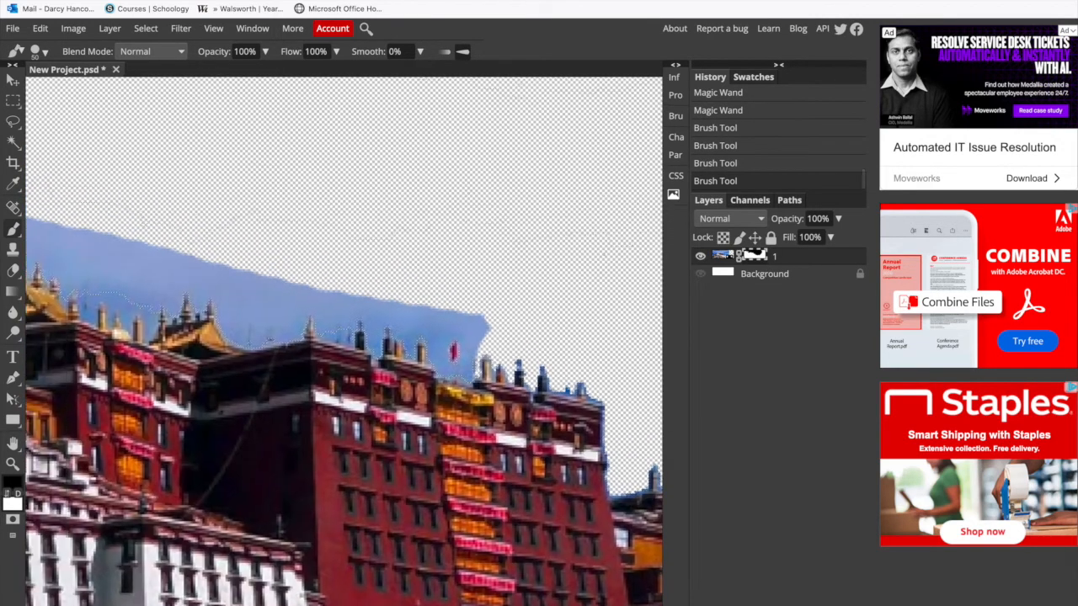
Mask out the selected sky above the golden roofs and the round white tower, and clear the selection.
{"action": "mouse_move", "coordinate": [513, 370]}
{"action": "left_mouse_down"}
{"action": "mouse_move", "coordinate": [434, 332]}
{"action": "mouse_move", "coordinate": [120, 296]}
{"action": "left_mouse_up"}
{"action": "left_click_drag", "start_coordinate": [445, 333], "coordinate": [499, 349]}
{"action": "left_click_drag", "start_coordinate": [226, 319], "coordinate": [515, 366]}
{"action": "mouse_move", "coordinate": [421, 345]}
{"action": "left_mouse_down"}
{"action": "mouse_move", "coordinate": [114, 268]}
{"action": "mouse_move", "coordinate": [370, 291]}
{"action": "mouse_move", "coordinate": [173, 362]}
{"action": "left_mouse_up"}
{"action": "mouse_move", "coordinate": [172, 362]}
{"action": "left_mouse_down"}
{"action": "mouse_move", "coordinate": [317, 350]}
{"action": "mouse_move", "coordinate": [506, 357]}
{"action": "left_mouse_up"}
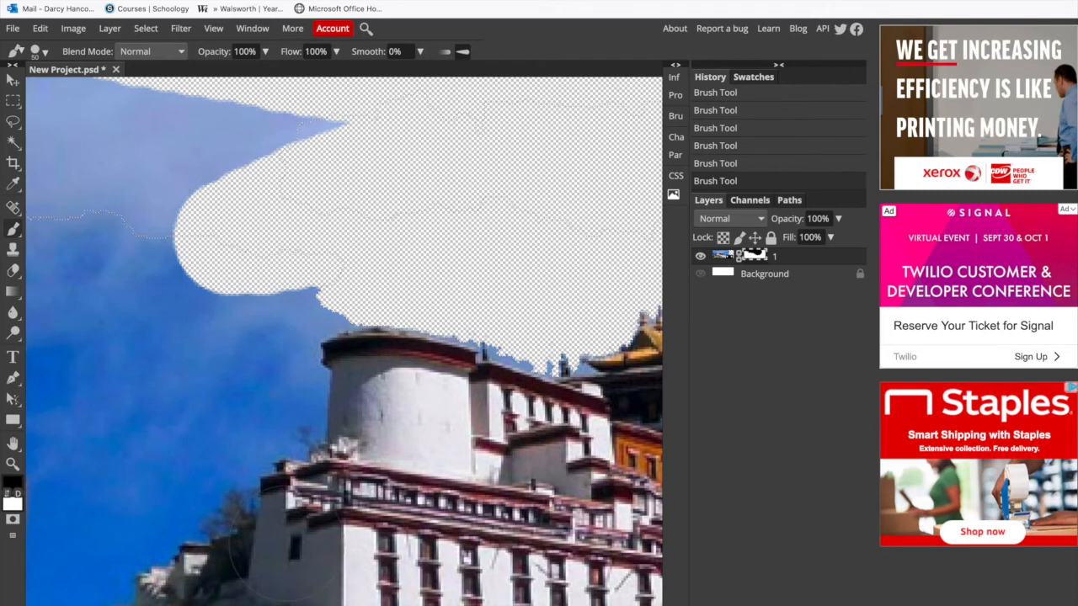
{"action": "mouse_move", "coordinate": [219, 177]}
{"action": "left_mouse_down"}
{"action": "mouse_move", "coordinate": [75, 251]}
{"action": "mouse_move", "coordinate": [331, 411]}
{"action": "left_mouse_up"}
{"action": "mouse_move", "coordinate": [446, 289]}
{"action": "left_mouse_down"}
{"action": "mouse_move", "coordinate": [192, 288]}
{"action": "mouse_move", "coordinate": [189, 355]}
{"action": "left_mouse_up"}
{"action": "key", "text": "super+d"}
Mask out the leftover strip of sky along the far-right mountain ridge with a smaller brush.
{"action": "left_click_drag", "start_coordinate": [642, 488], "coordinate": [399, 322]}
{"action": "left_click_drag", "start_coordinate": [637, 317], "coordinate": [159, 343]}
{"action": "left_click_drag", "start_coordinate": [653, 568], "coordinate": [270, 367]}
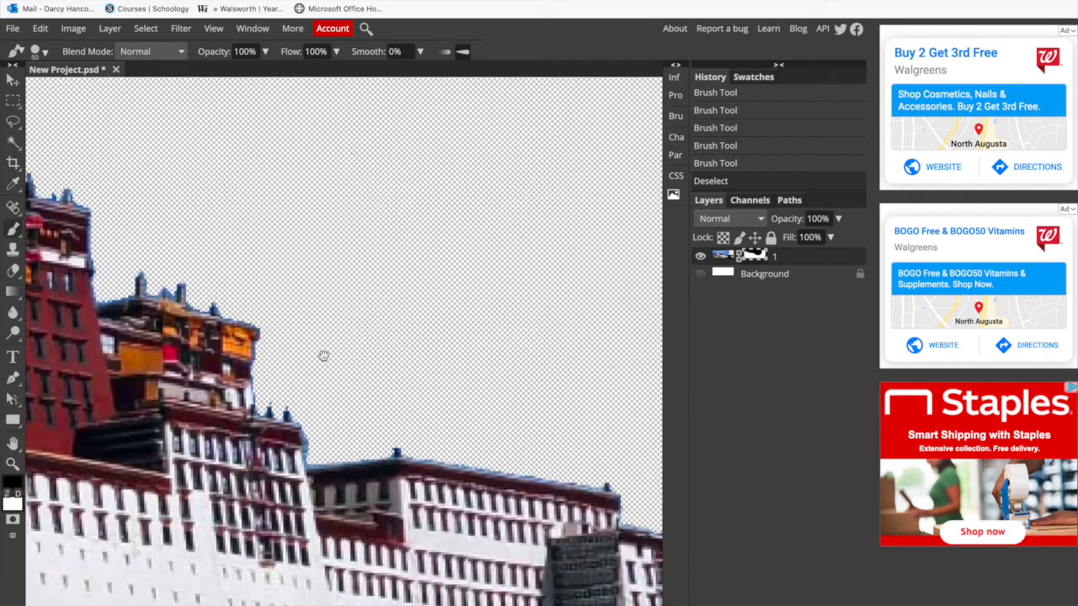
{"action": "left_click_drag", "start_coordinate": [539, 297], "coordinate": [169, 351]}
{"action": "key", "text": "super+minus"}
{"action": "key", "text": "super+minus"}
{"action": "key", "text": "super+minus"}
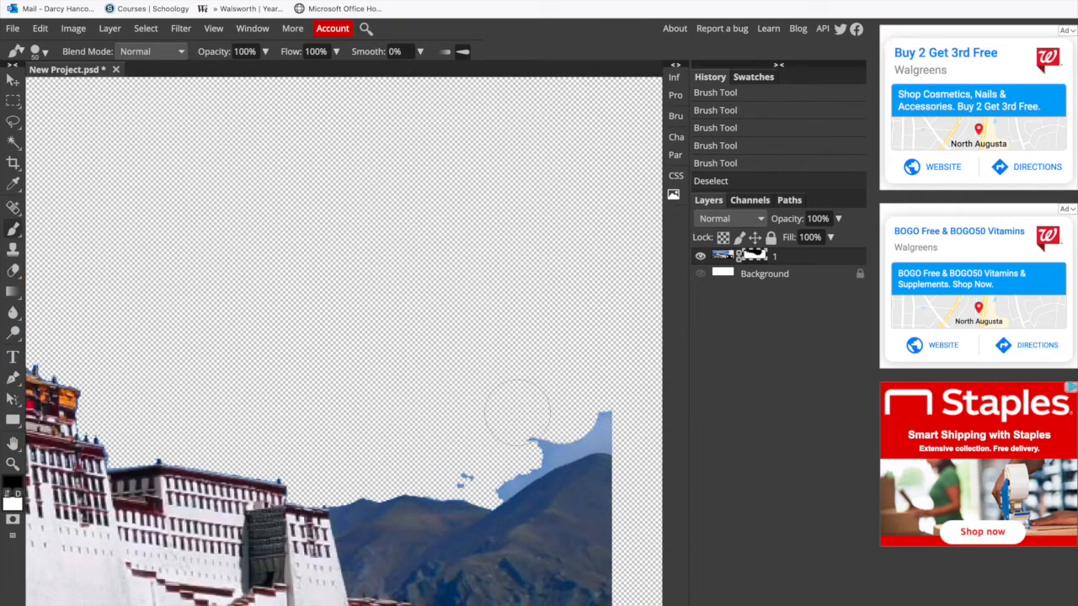
{"action": "left_click_drag", "start_coordinate": [515, 409], "coordinate": [421, 395]}
{"action": "key", "text": "super+plus"}
{"action": "key", "text": "super+plus"}
{"action": "key", "text": "super+plus"}
{"action": "left_click_drag", "start_coordinate": [480, 414], "coordinate": [303, 355]}
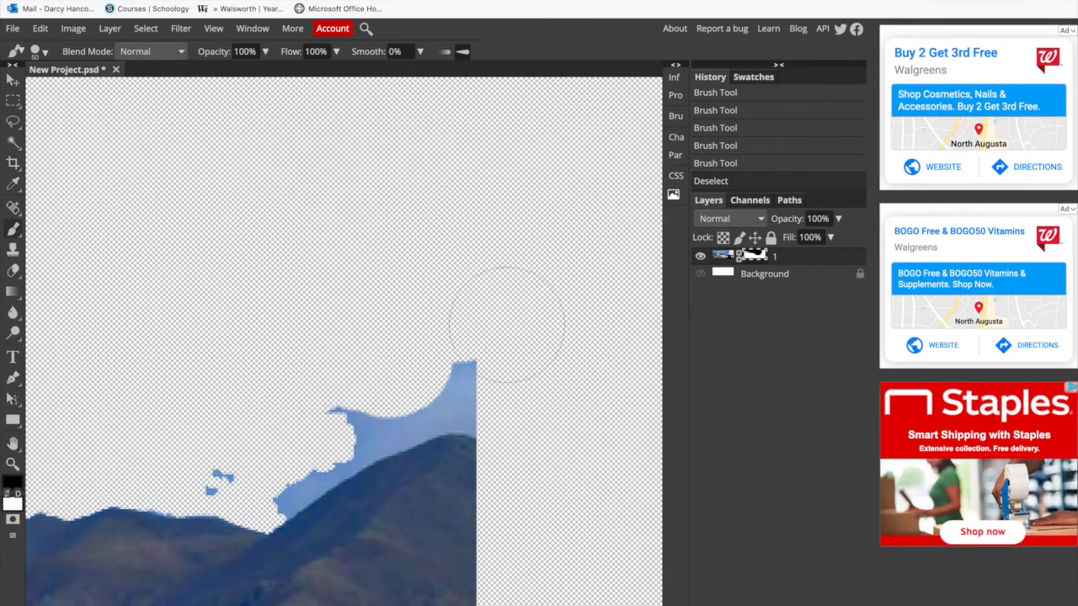
{"action": "key", "text": "bracketleft"}
{"action": "key", "text": "bracketleft"}
{"action": "key", "text": "bracketleft"}
{"action": "key", "text": "bracketleft"}
{"action": "key", "text": "bracketleft"}
{"action": "mouse_move", "coordinate": [467, 370]}
{"action": "left_mouse_down"}
{"action": "mouse_move", "coordinate": [455, 402]}
{"action": "mouse_move", "coordinate": [463, 424]}
{"action": "left_mouse_up"}
{"action": "left_click_drag", "start_coordinate": [461, 424], "coordinate": [452, 426]}
{"action": "left_click_drag", "start_coordinate": [446, 425], "coordinate": [428, 430]}
{"action": "left_click_drag", "start_coordinate": [426, 431], "coordinate": [312, 468]}
Enlarge the brush and mask out the stray blue specks above the dip in the mountain ridge.
{"action": "key", "text": "bracketright"}
{"action": "key", "text": "bracketright"}
{"action": "key", "text": "bracketright"}
{"action": "key", "text": "bracketright"}
{"action": "left_click", "coordinate": [221, 482]}
Mask out the leftover sky above the far-right mountain ridge with the 50-size brush.
{"action": "mouse_move", "coordinate": [471, 396]}
{"action": "left_mouse_down"}
{"action": "mouse_move", "coordinate": [447, 385]}
{"action": "mouse_move", "coordinate": [357, 416]}
{"action": "left_mouse_up"}
{"action": "left_click_drag", "start_coordinate": [172, 472], "coordinate": [505, 373]}
{"action": "left_click_drag", "start_coordinate": [286, 364], "coordinate": [489, 362]}
Shrink the brush and mask out the thin strip of sky along the far-right mountain ridge.
{"action": "key", "text": "bracketleft"}
{"action": "key", "text": "bracketleft"}
{"action": "key", "text": "bracketleft"}
{"action": "key", "text": "bracketleft"}
{"action": "key", "text": "bracketleft"}
{"action": "key", "text": "bracketleft"}
{"action": "key", "text": "bracketleft"}
{"action": "mouse_move", "coordinate": [423, 368]}
{"action": "left_mouse_down"}
{"action": "mouse_move", "coordinate": [233, 340]}
{"action": "mouse_move", "coordinate": [135, 352]}
{"action": "mouse_move", "coordinate": [503, 366]}
{"action": "left_mouse_up"}
Trim the blue sky fringe along the right edge of the red palace with a very small brush.
{"action": "left_click_drag", "start_coordinate": [329, 221], "coordinate": [359, 227]}
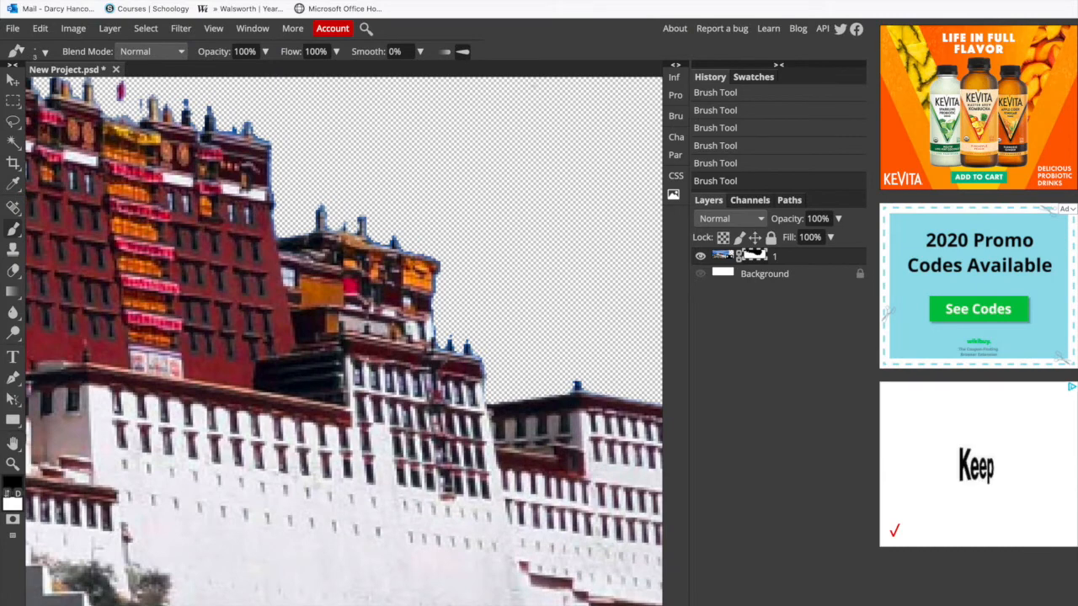
{"action": "key", "text": "bracketleft"}
{"action": "key", "text": "bracketleft"}
{"action": "key", "text": "bracketleft"}
{"action": "left_click_drag", "start_coordinate": [269, 183], "coordinate": [394, 278]}
{"action": "left_click", "coordinate": [394, 277]}
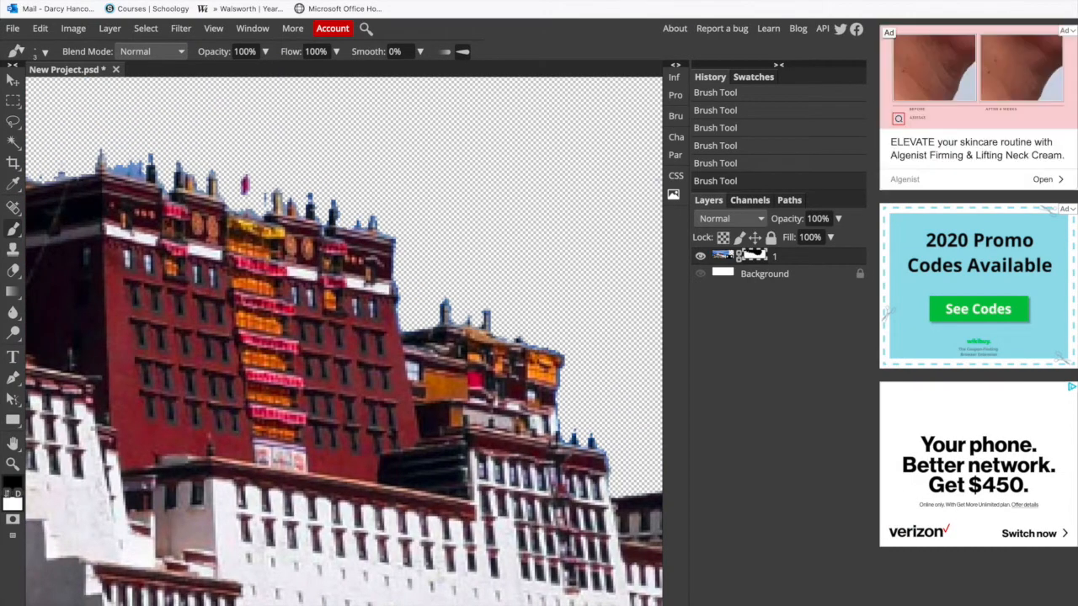
Mask out part of the blue sky patch between the two golden roofs with the 3-size brush.
{"action": "scroll", "coordinate": [343, 341], "scroll_direction": "left", "scroll_amount": 2}
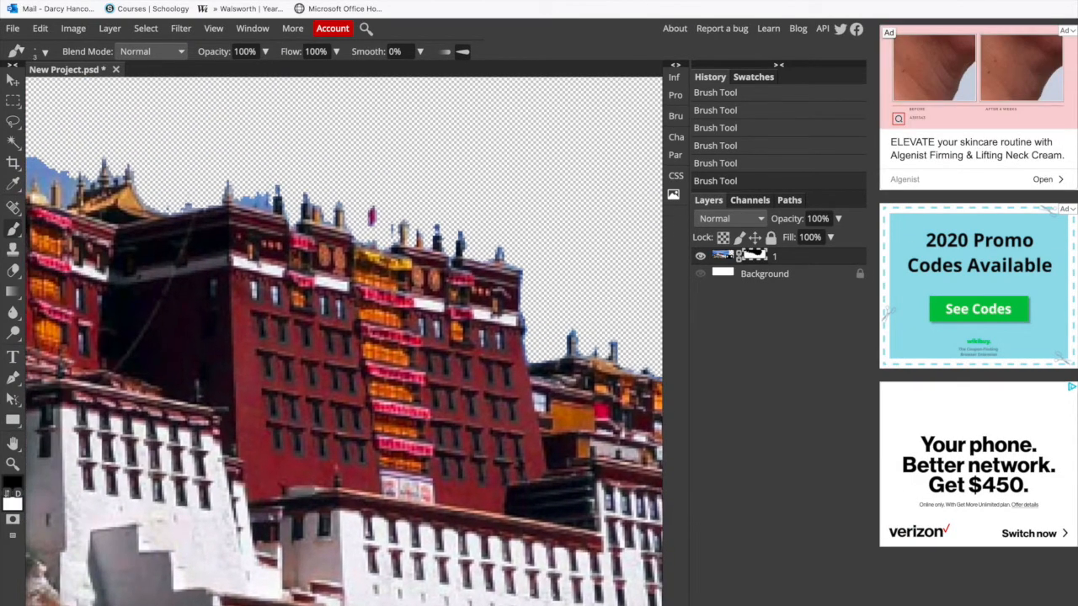
{"action": "scroll", "coordinate": [343, 341], "scroll_direction": "left", "scroll_amount": 3}
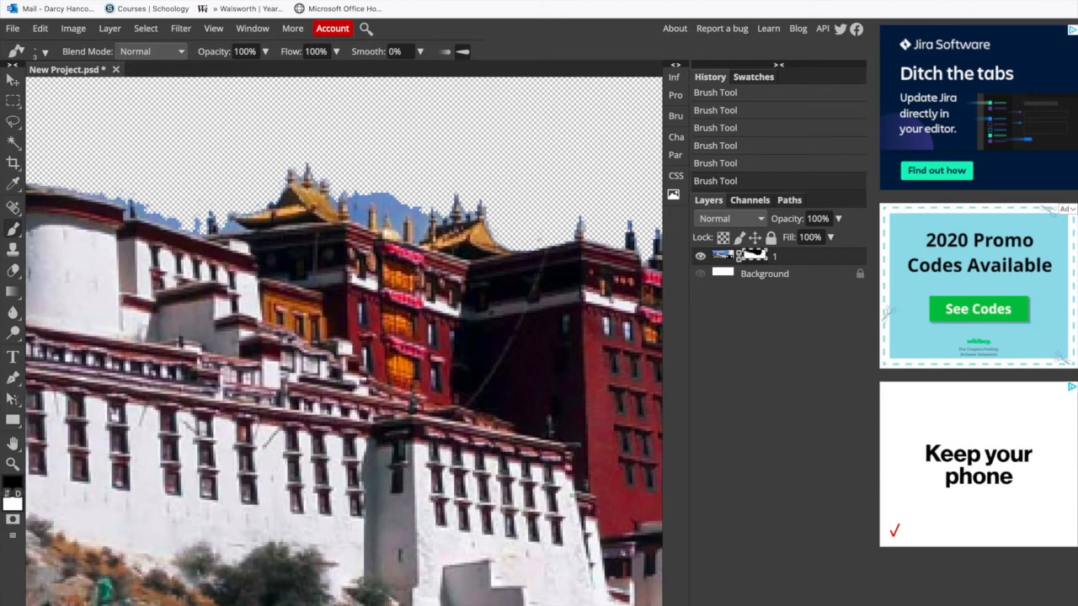
{"action": "scroll", "coordinate": [343, 341], "scroll_direction": "down", "scroll_amount": 1}
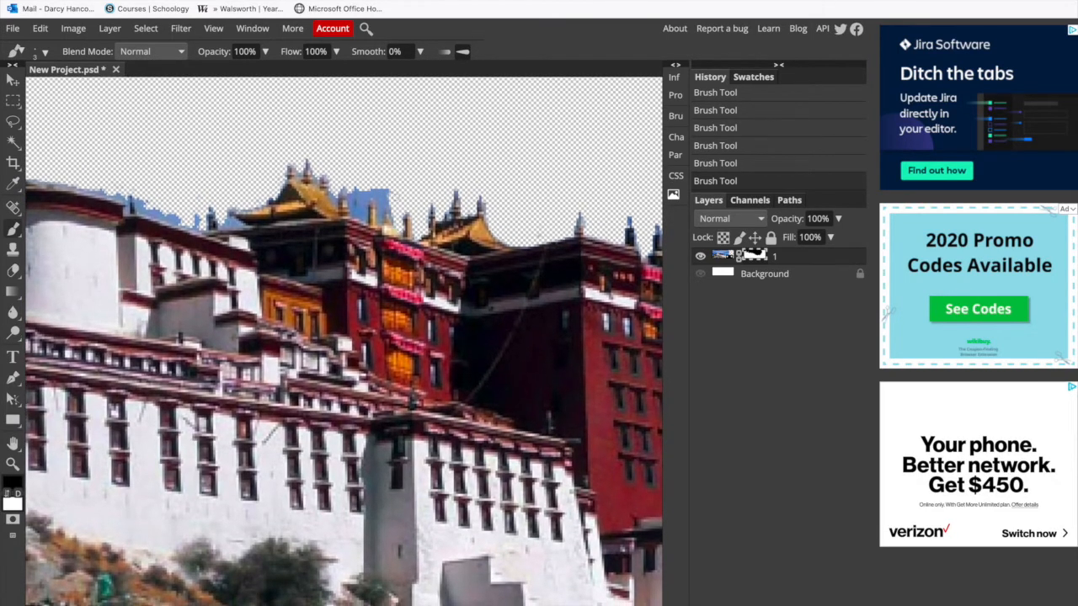
{"action": "left_click_drag", "start_coordinate": [379, 193], "coordinate": [355, 197]}
Mask out sky from the palace's left end toward the golden ornament with the small brush.
{"action": "scroll", "coordinate": [294, 370], "scroll_direction": "left", "scroll_amount": 5}
{"action": "left_click_drag", "start_coordinate": [293, 371], "coordinate": [539, 370]}
{"action": "scroll", "coordinate": [294, 336], "scroll_direction": "left", "scroll_amount": 4}
{"action": "left_click_drag", "start_coordinate": [144, 236], "coordinate": [336, 379]}
{"action": "scroll", "coordinate": [204, 221], "scroll_direction": "down", "scroll_amount": 5}
{"action": "left_click_drag", "start_coordinate": [204, 221], "coordinate": [185, 354]}
{"action": "mouse_move", "coordinate": [209, 473]}
{"action": "left_mouse_down"}
{"action": "mouse_move", "coordinate": [221, 490]}
{"action": "mouse_move", "coordinate": [341, 427]}
{"action": "mouse_move", "coordinate": [345, 394]}
{"action": "mouse_move", "coordinate": [314, 318]}
{"action": "mouse_move", "coordinate": [345, 330]}
{"action": "mouse_move", "coordinate": [392, 325]}
{"action": "mouse_move", "coordinate": [362, 250]}
{"action": "left_mouse_up"}
Enlarge the brush and mask out wider areas of sky around the golden ornament.
{"action": "key", "text": "bracketleft"}
{"action": "key", "text": "bracketright"}
{"action": "key", "text": "bracketright"}
{"action": "key", "text": "bracketright"}
{"action": "key", "text": "bracketright"}
{"action": "key", "text": "bracketright"}
{"action": "key", "text": "bracketright"}
{"action": "key", "text": "bracketright"}
{"action": "key", "text": "bracketright"}
{"action": "mouse_move", "coordinate": [364, 187]}
{"action": "left_mouse_down"}
{"action": "mouse_move", "coordinate": [339, 213]}
{"action": "mouse_move", "coordinate": [353, 267]}
{"action": "mouse_move", "coordinate": [303, 385]}
{"action": "mouse_move", "coordinate": [245, 454]}
{"action": "left_mouse_up"}
{"action": "left_click_drag", "start_coordinate": [573, 220], "coordinate": [374, 404]}
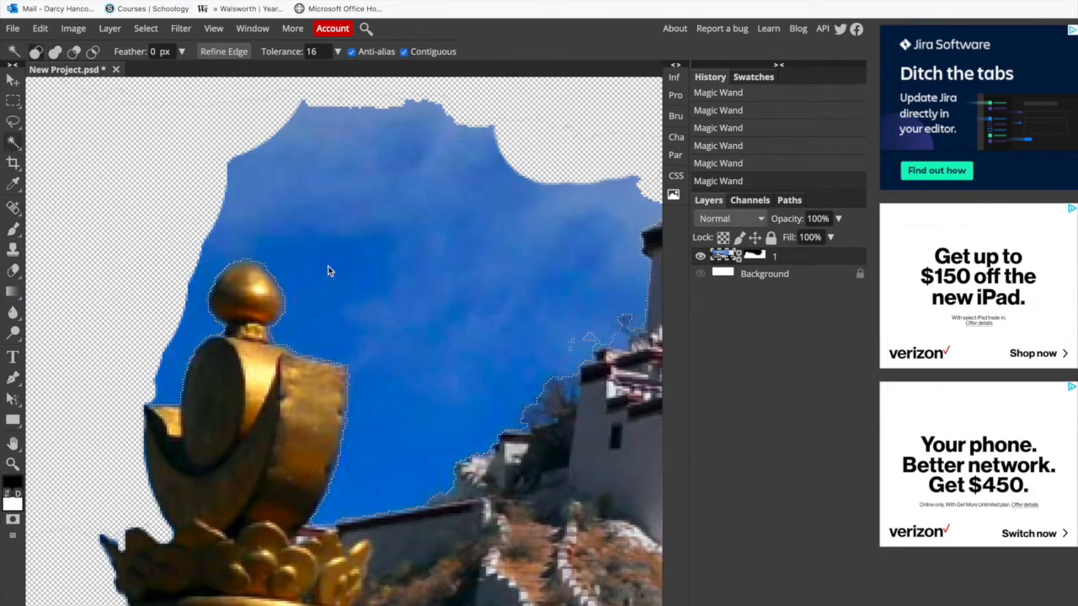
Rasterize the palace layer, paint black on its mask over the selected sky around the golden ornament, and clear the selection.
{"action": "left_click", "coordinate": [13, 229]}
{"action": "left_click", "coordinate": [175, 374]}
{"action": "left_click", "coordinate": [589, 277]}
{"action": "left_click", "coordinate": [754, 256]}
{"action": "left_click_drag", "start_coordinate": [175, 371], "coordinate": [574, 161]}
{"action": "left_click_drag", "start_coordinate": [589, 211], "coordinate": [473, 222]}
{"action": "mouse_move", "coordinate": [514, 219]}
{"action": "left_mouse_down"}
{"action": "mouse_move", "coordinate": [190, 302]}
{"action": "mouse_move", "coordinate": [261, 236]}
{"action": "mouse_move", "coordinate": [413, 253]}
{"action": "left_mouse_up"}
{"action": "left_click_drag", "start_coordinate": [637, 286], "coordinate": [141, 354]}
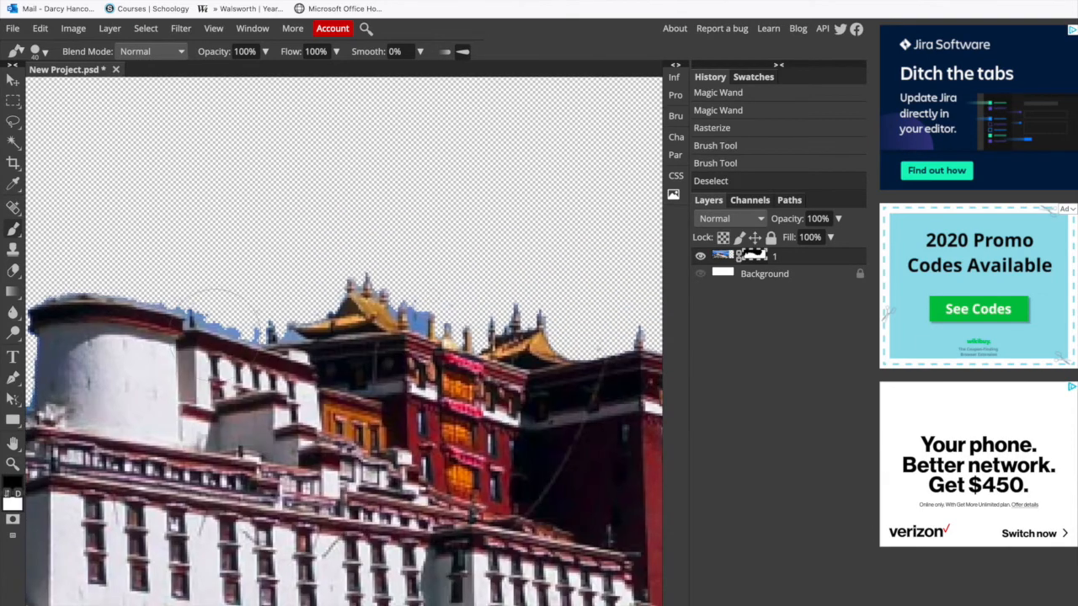
Shrink the brush and mask out the leftover blue beside the golden roofs and along the round white tower's roofline.
{"action": "key", "text": "bracketleft"}
{"action": "key", "text": "bracketleft"}
{"action": "key", "text": "bracketleft"}
{"action": "left_click_drag", "start_coordinate": [288, 339], "coordinate": [301, 334]}
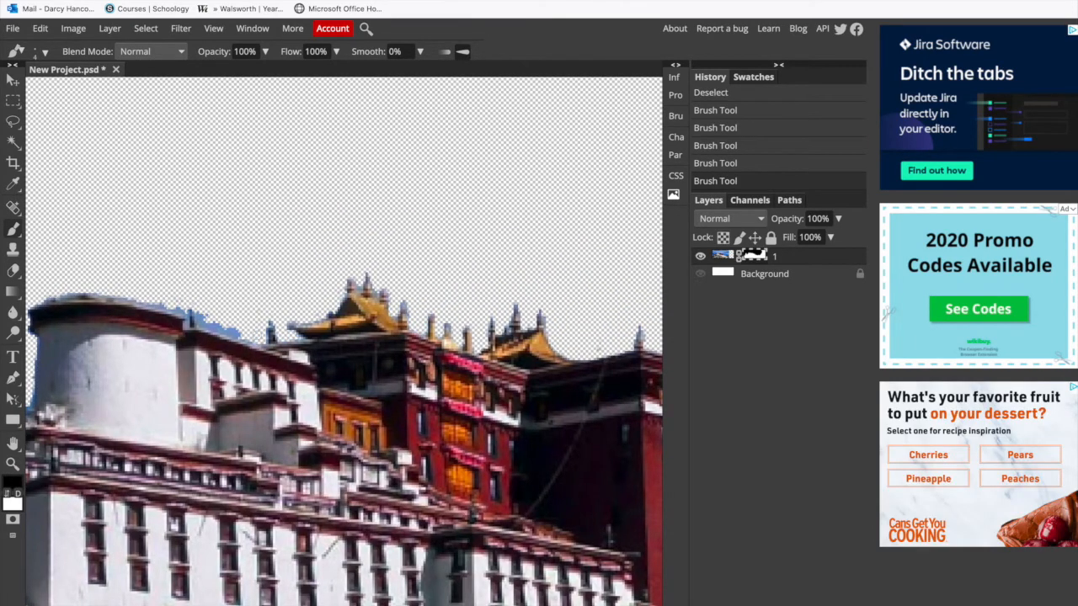
{"action": "left_click_drag", "start_coordinate": [182, 283], "coordinate": [551, 196]}
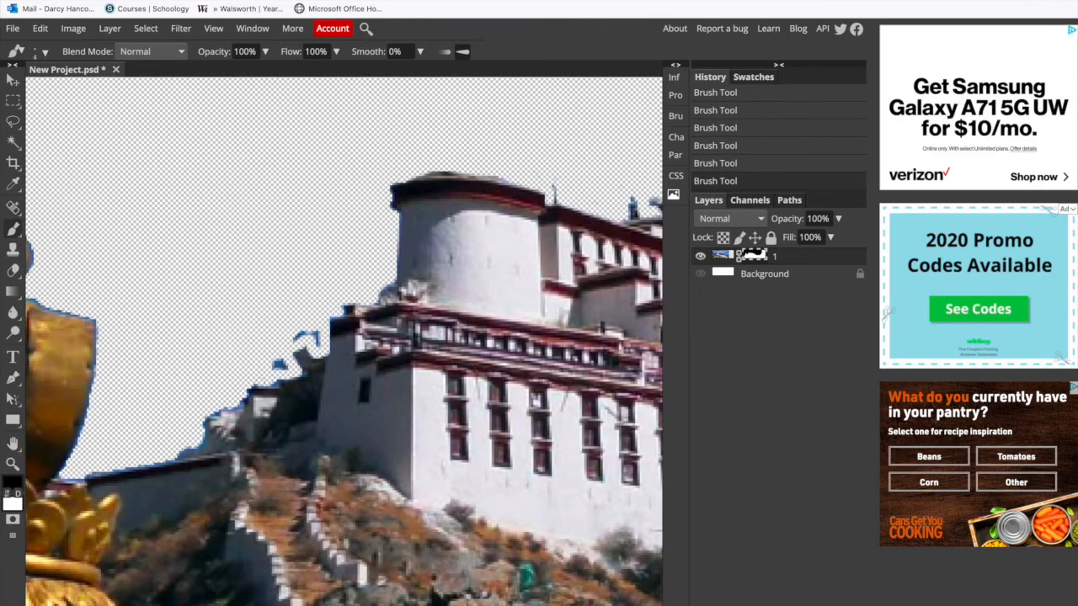
Mask out the blue specks above the hillside and trim the fringe around the golden ornament's ball.
{"action": "left_click_drag", "start_coordinate": [318, 341], "coordinate": [534, 266]}
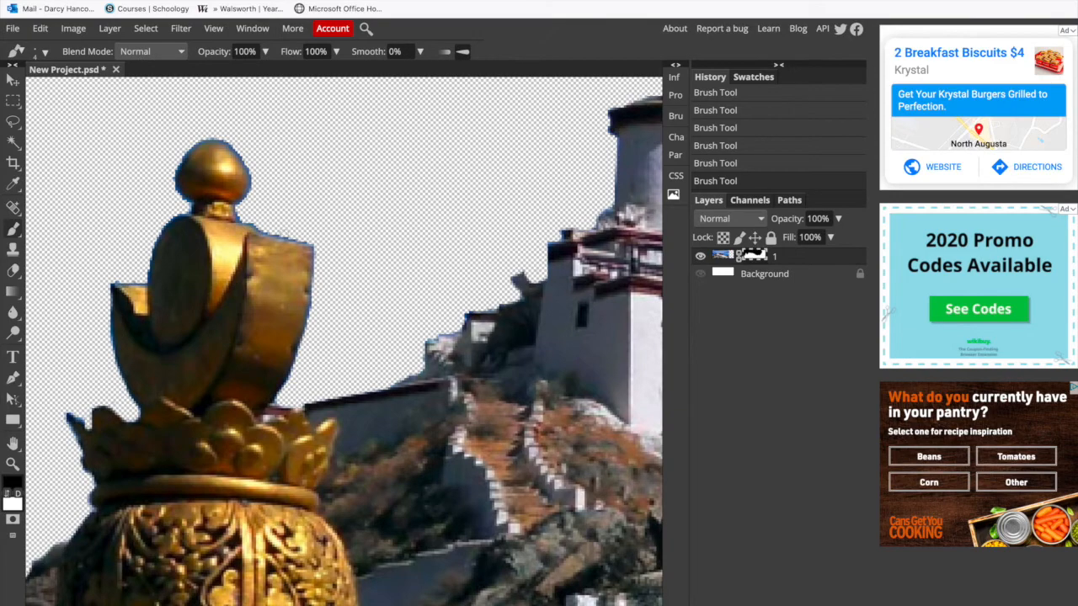
{"action": "scroll", "coordinate": [244, 169], "scroll_direction": "up", "scroll_amount": 1}
{"action": "left_click_drag", "start_coordinate": [226, 158], "coordinate": [251, 202]}
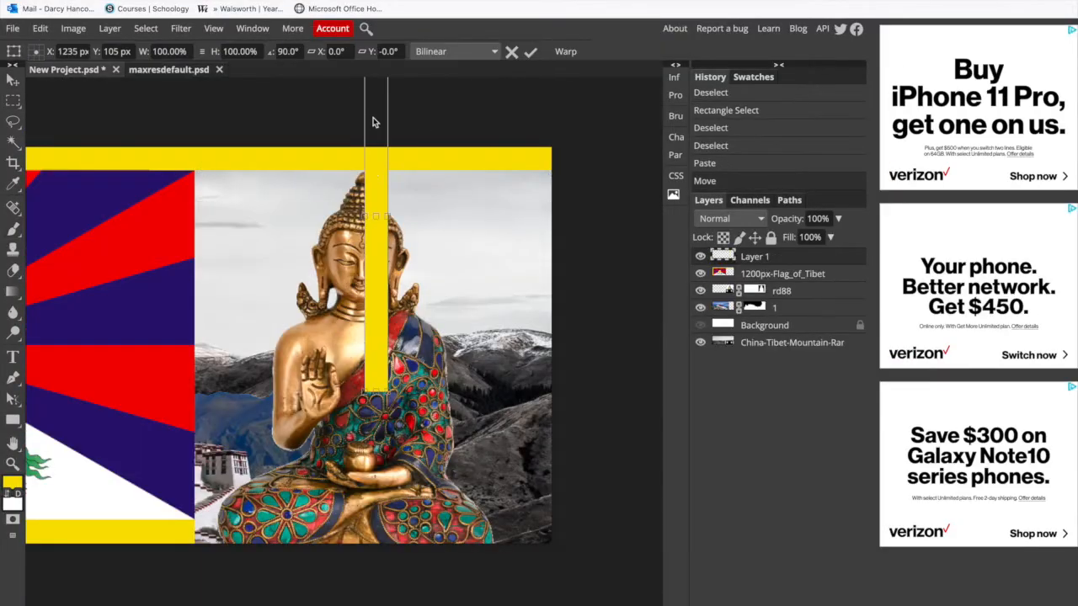
Change the blend mode of the Tibet Flag layer over the palace, with its opacity at 48%.
{"action": "left_click", "coordinate": [842, 314]}
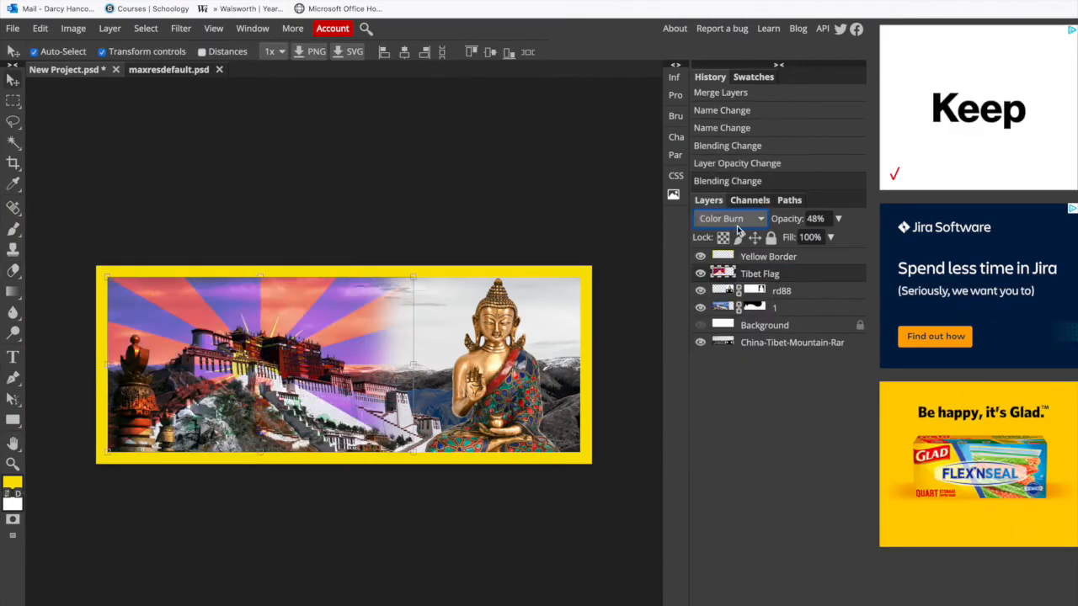
{"action": "left_click", "coordinate": [732, 221]}
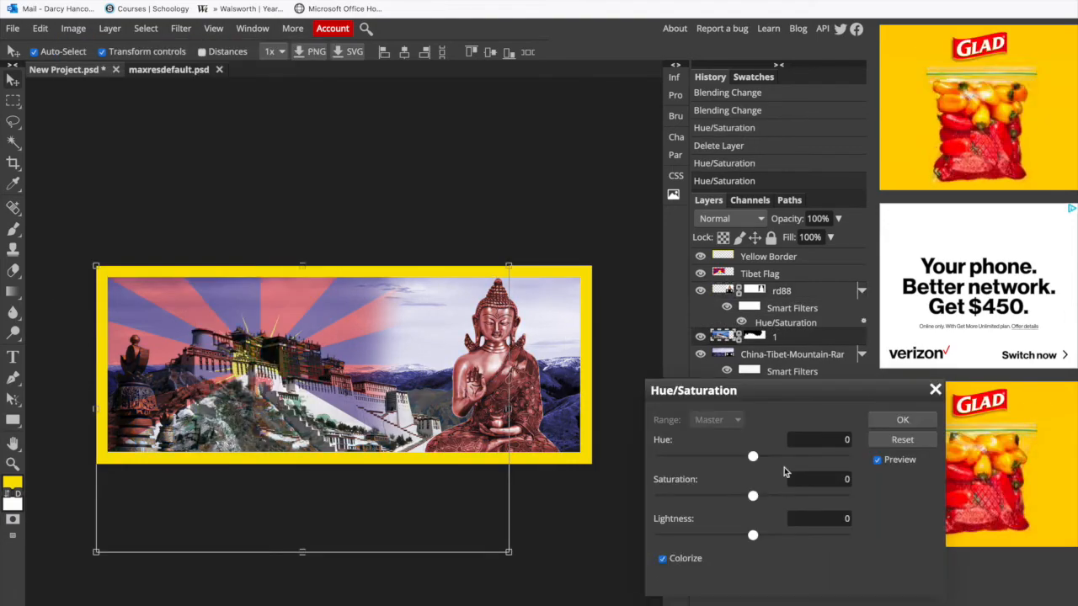
Adjust the Hue/Saturation hue of the palace layer and the mountain background layer with Colorize enabled.
{"action": "left_click_drag", "start_coordinate": [753, 457], "coordinate": [776, 458]}
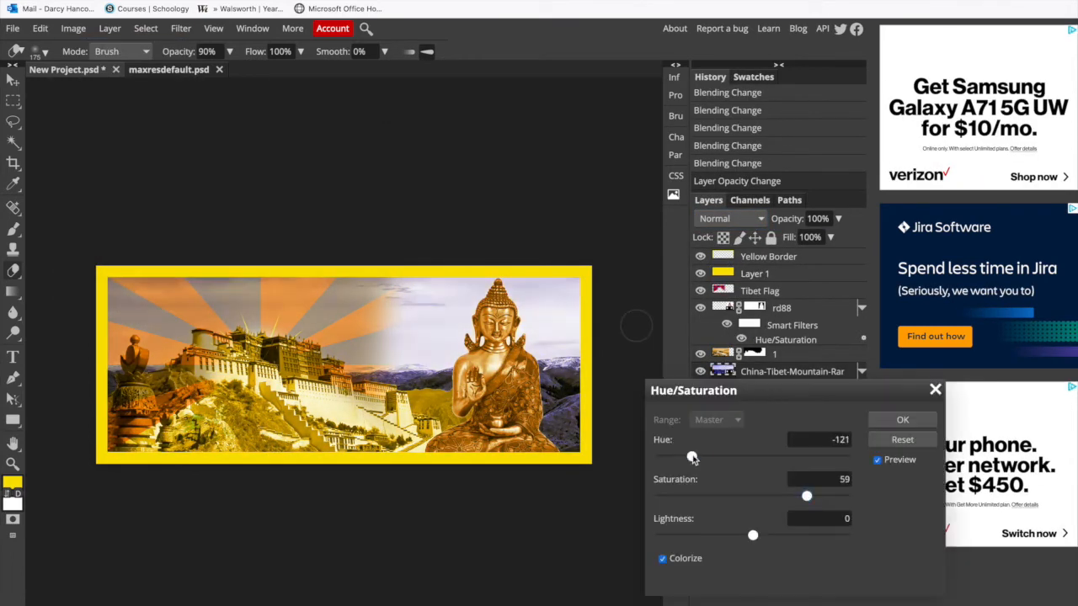
{"action": "left_click_drag", "start_coordinate": [690, 457], "coordinate": [770, 457]}
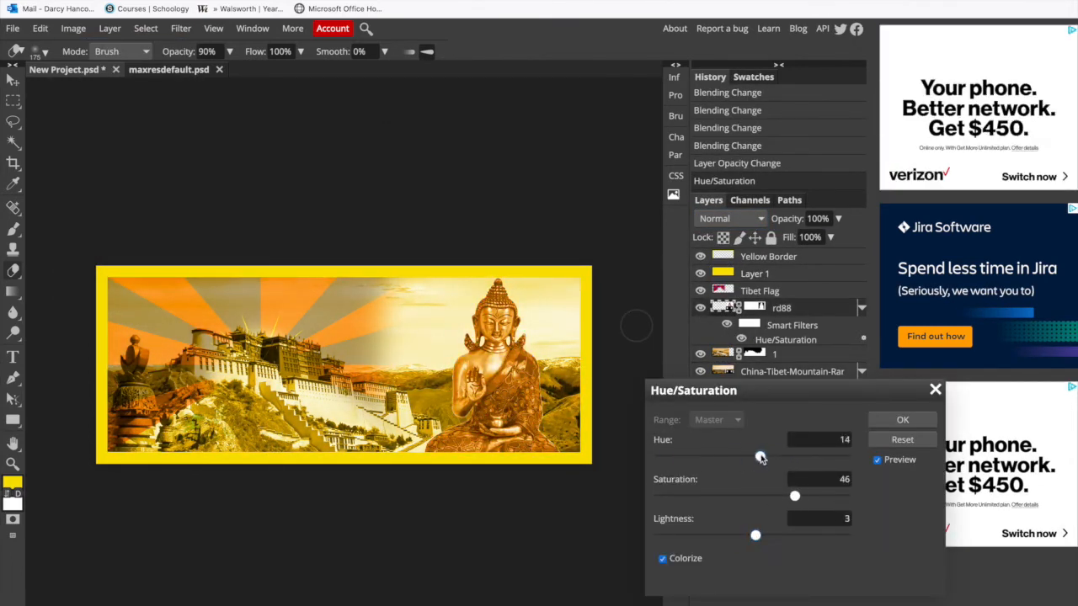
Apply Hue/Saturation to the Buddha layer with Colorize enabled, hue 14, saturation 46 and lightness 3.
{"action": "left_click", "coordinate": [902, 419]}
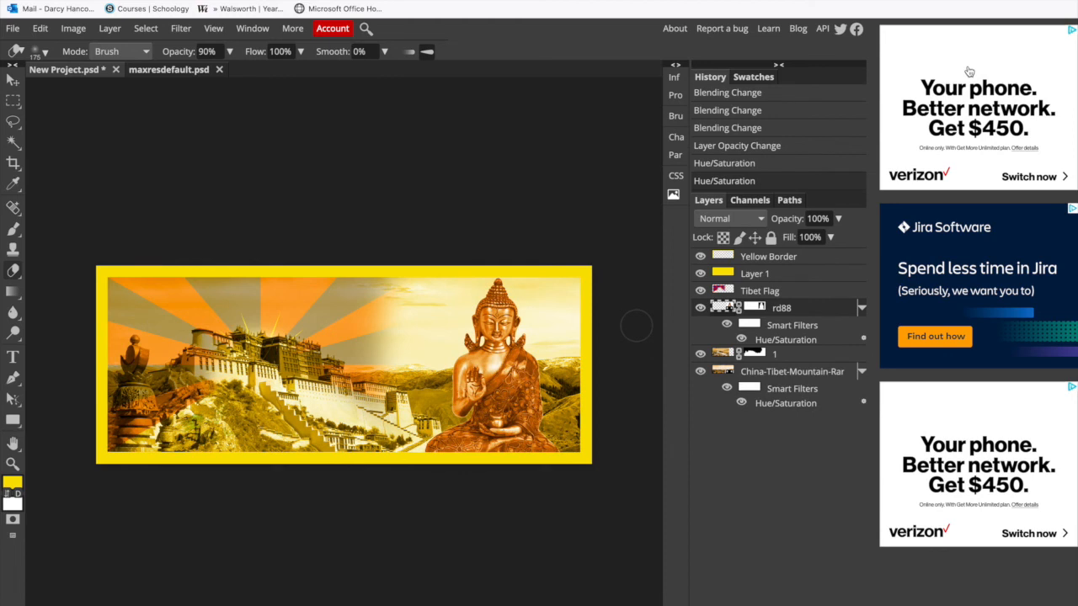